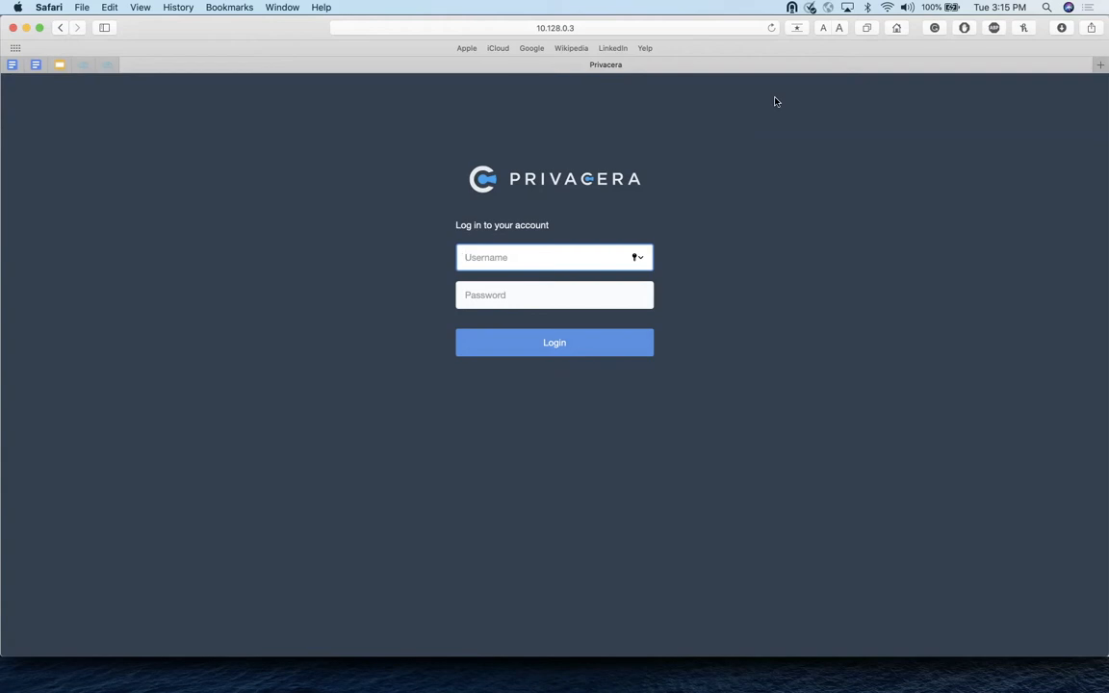
- Log in as padmin using the saved account password and decline the suggestion to change it
{"action": "type", "text": "padm"}
{"action": "key", "text": "BackSpace"}
{"action": "key", "text": "BackSpace"}
{"action": "key", "text": "Tab"}
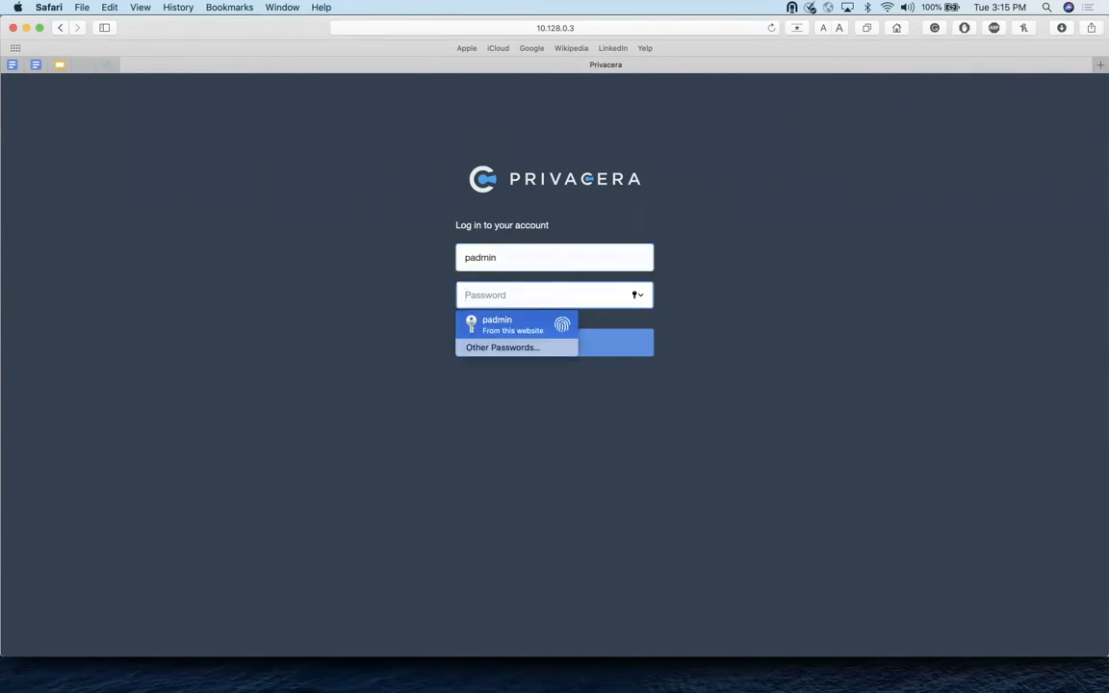
{"action": "key", "text": "Return"}
{"action": "key", "text": "Return"}
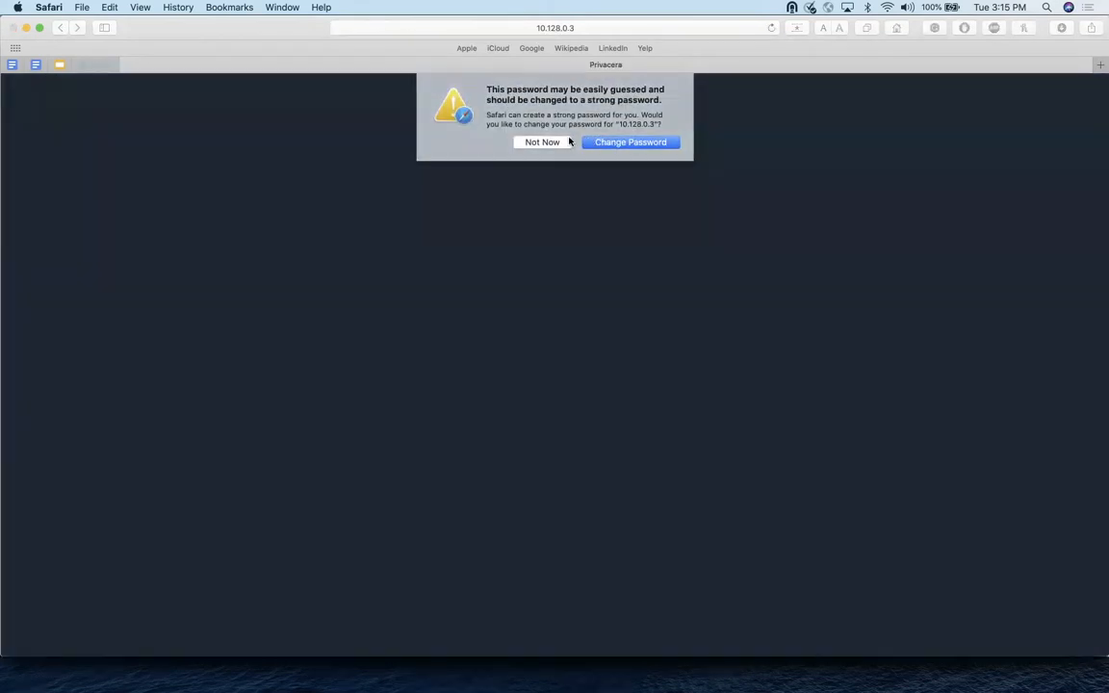
{"action": "left_click", "coordinate": [566, 141]}
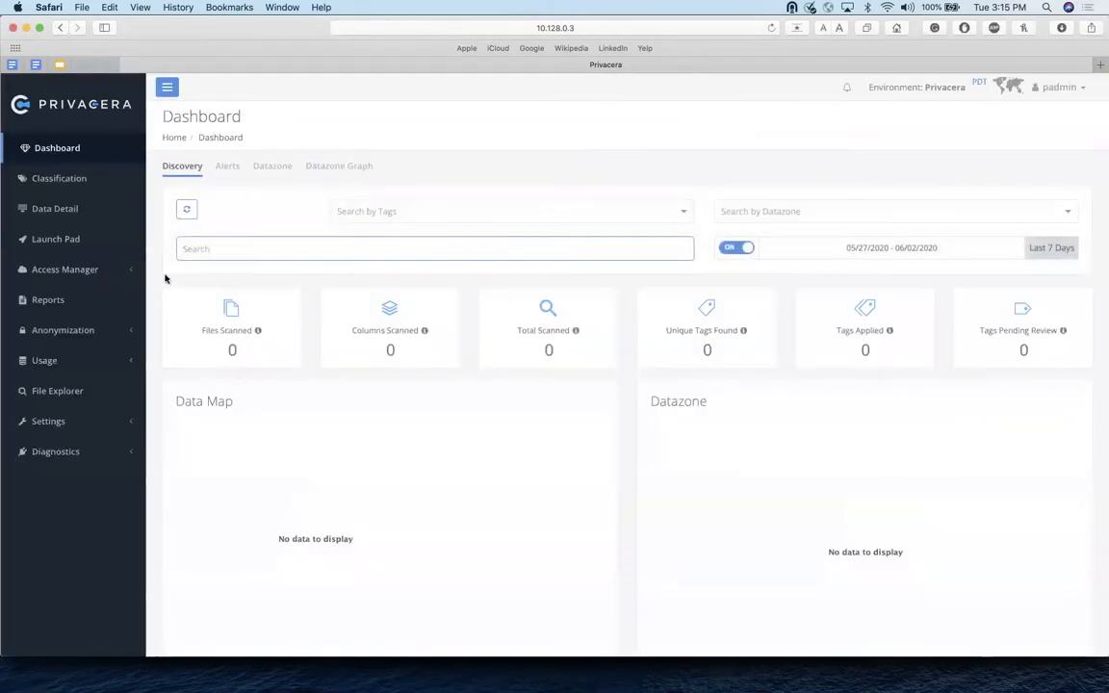
- Open the Access Manager resource policies and filter them to the zone_gcs_access security zone
{"action": "left_click", "coordinate": [100, 273]}
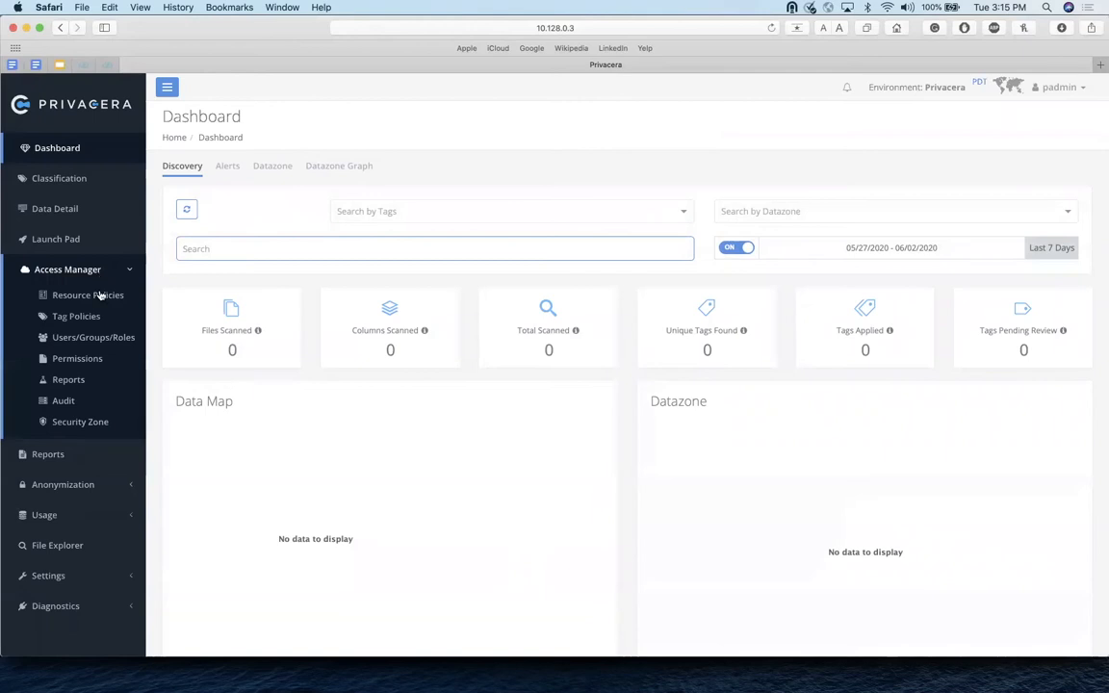
{"action": "left_click", "coordinate": [97, 296]}
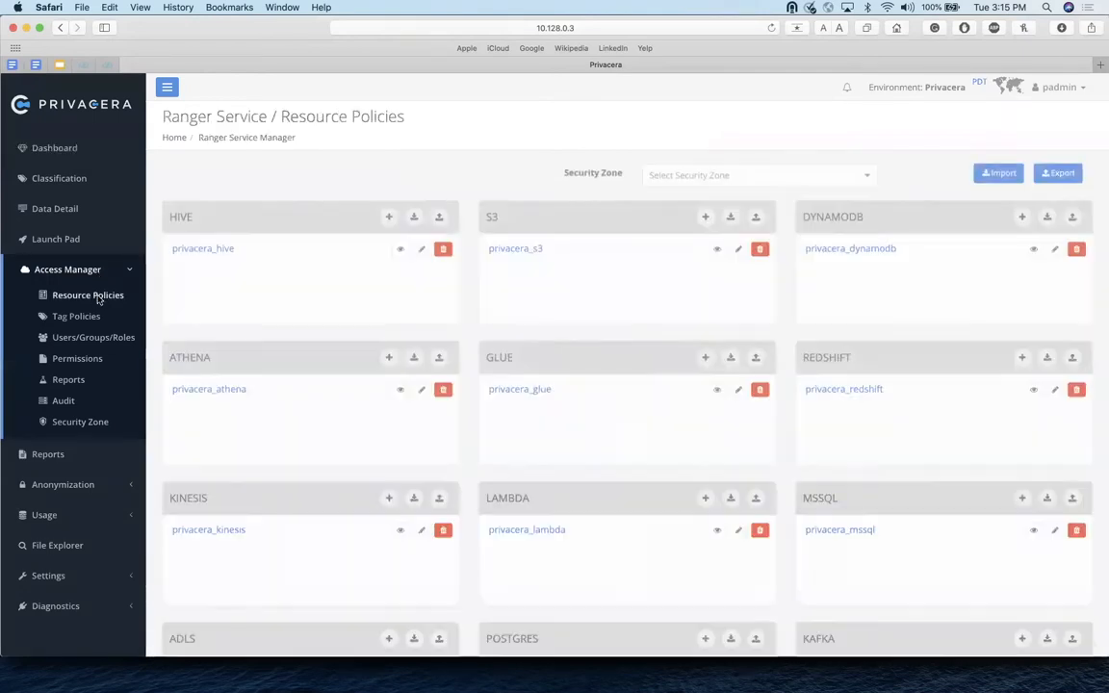
{"action": "left_click", "coordinate": [654, 174]}
{"action": "left_click", "coordinate": [677, 198]}
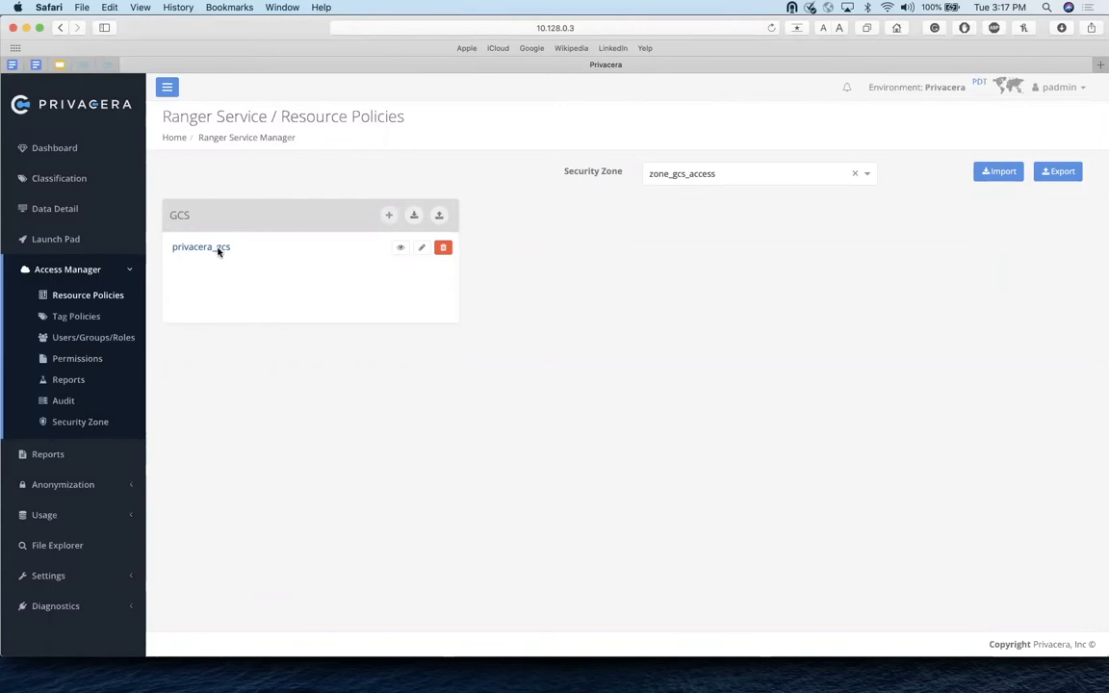
- Open the Finance Data Read Access policy of the privacera_gcs service and review its resources and allow conditions
{"action": "left_click", "coordinate": [218, 249]}
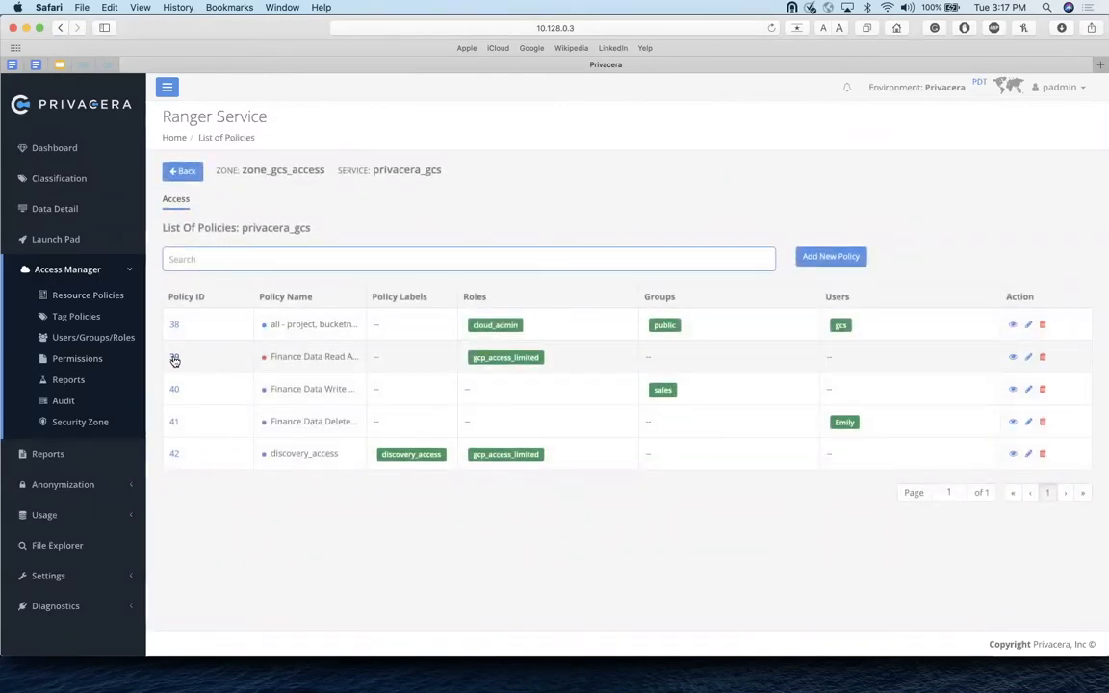
{"action": "left_click", "coordinate": [175, 359]}
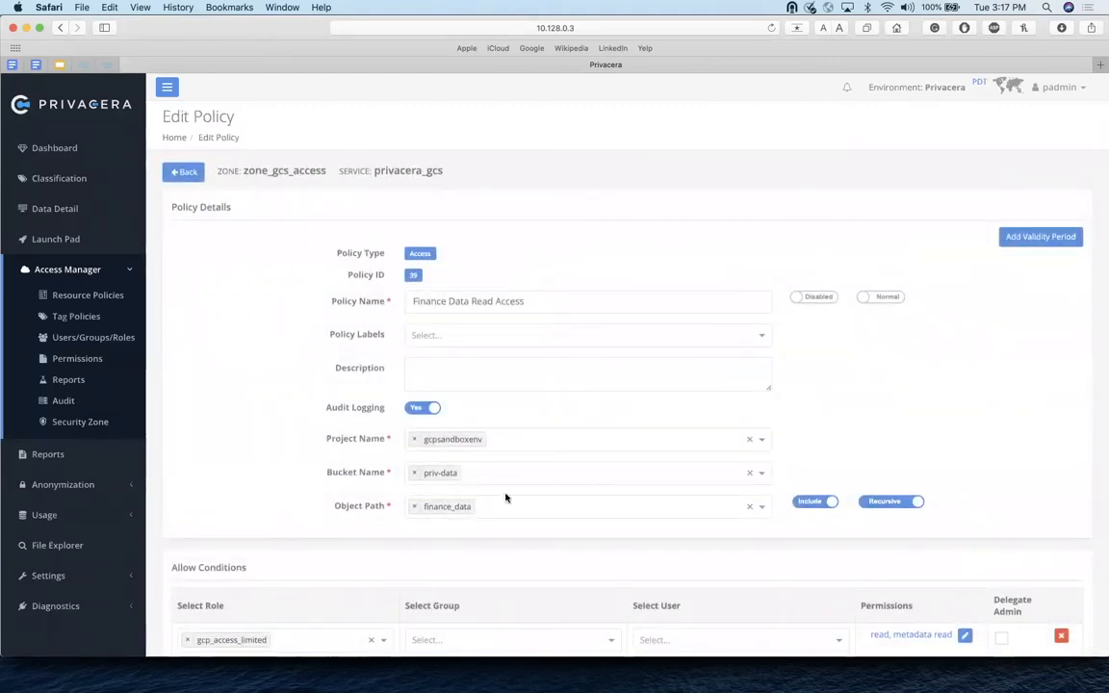
{"action": "scroll", "coordinate": [184, 511], "scroll_direction": "down", "scroll_amount": 2}
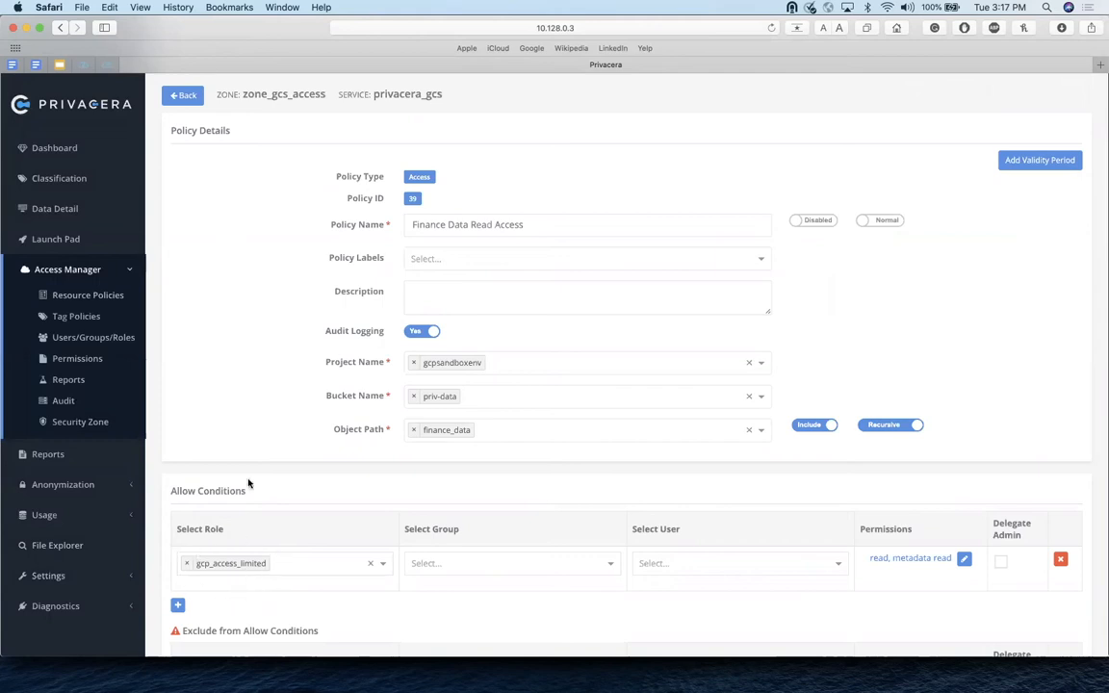
- Review the access roles in user management and check which users belong to the sales group
{"action": "left_click", "coordinate": [116, 337]}
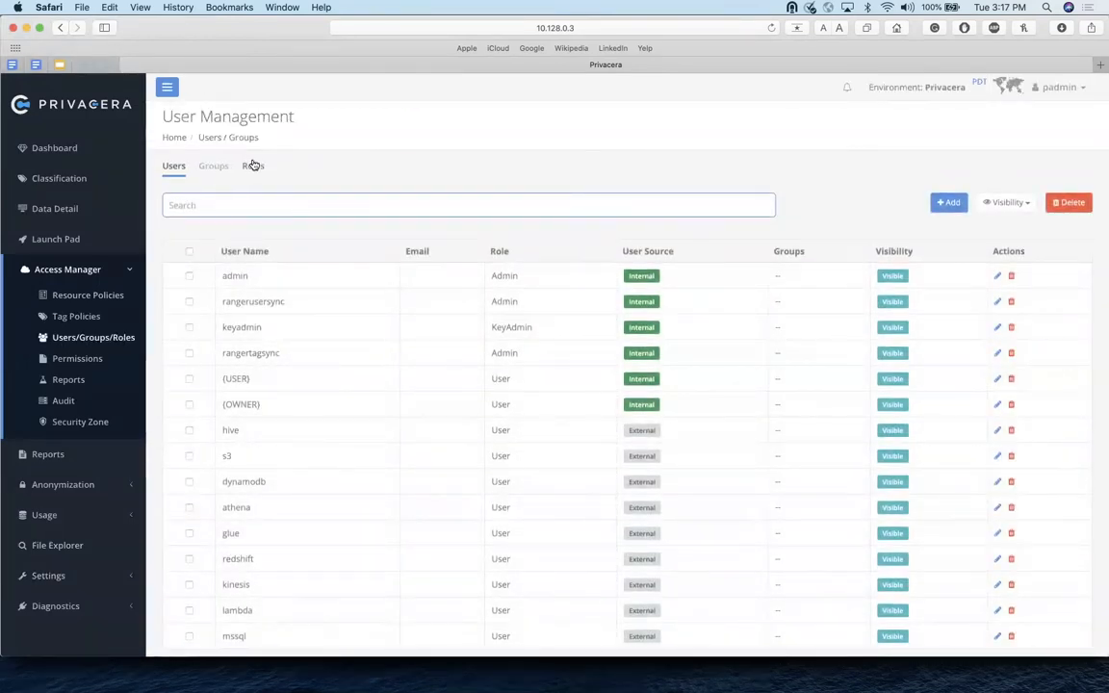
{"action": "left_click", "coordinate": [252, 166]}
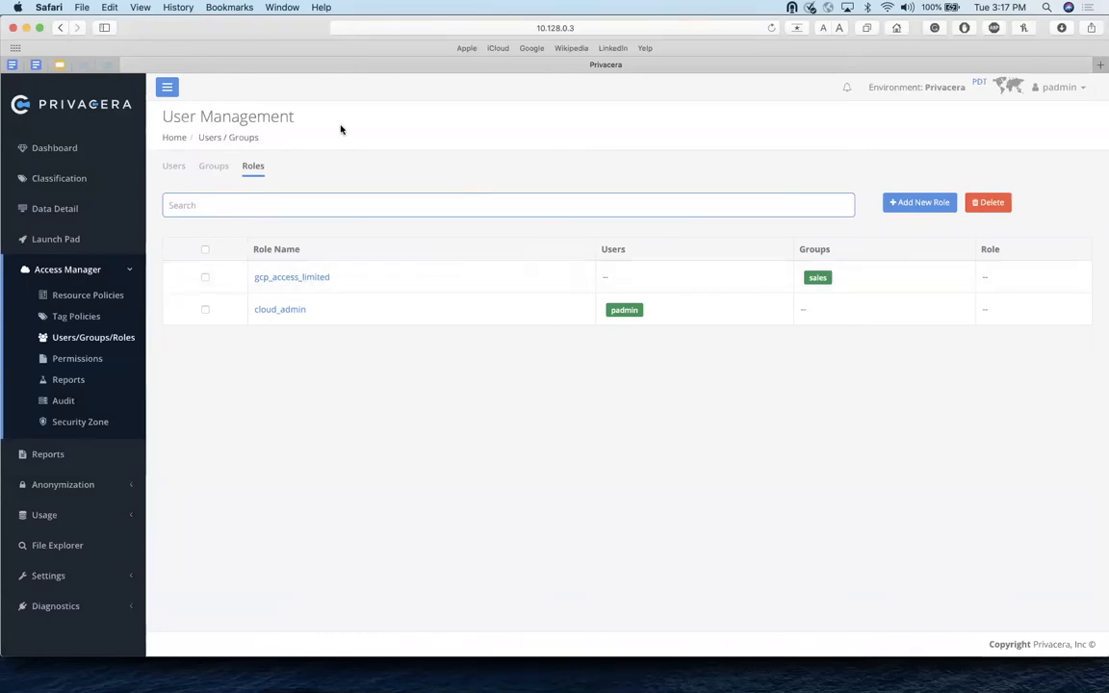
{"action": "left_click", "coordinate": [211, 167]}
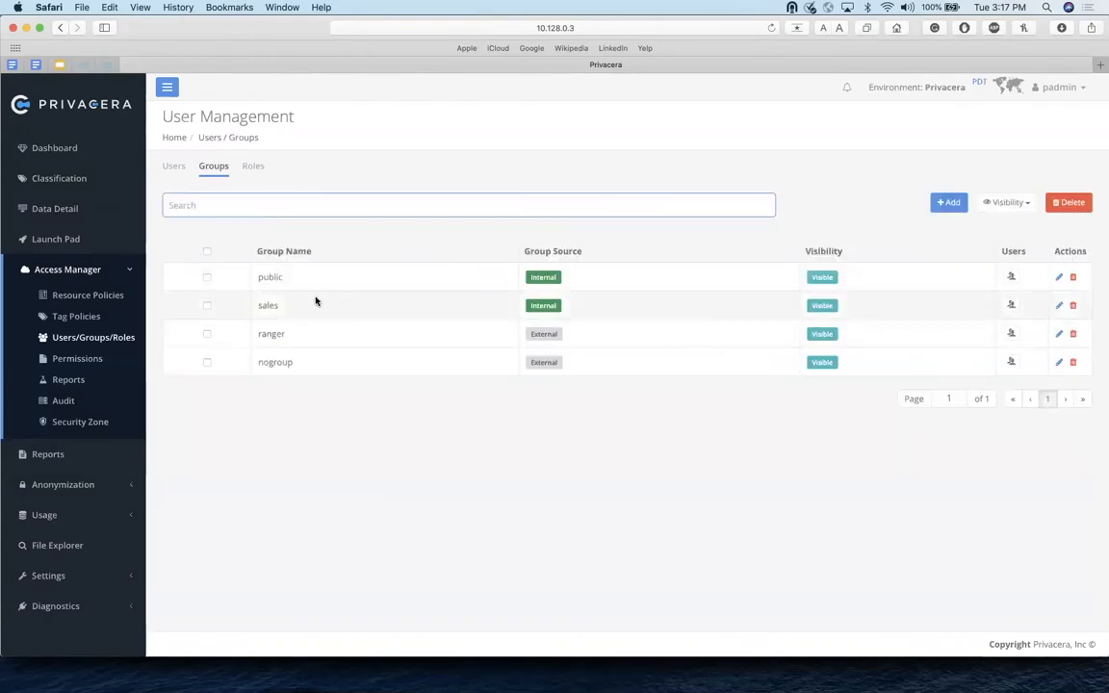
{"action": "left_click", "coordinate": [1013, 306]}
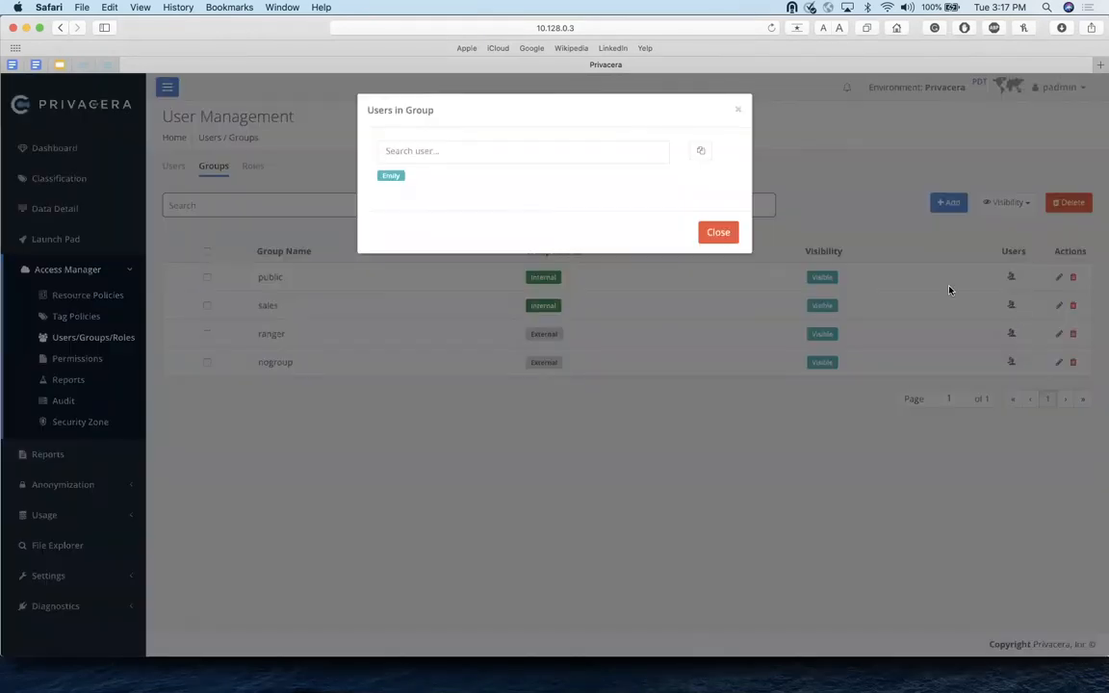
{"action": "left_click", "coordinate": [721, 233]}
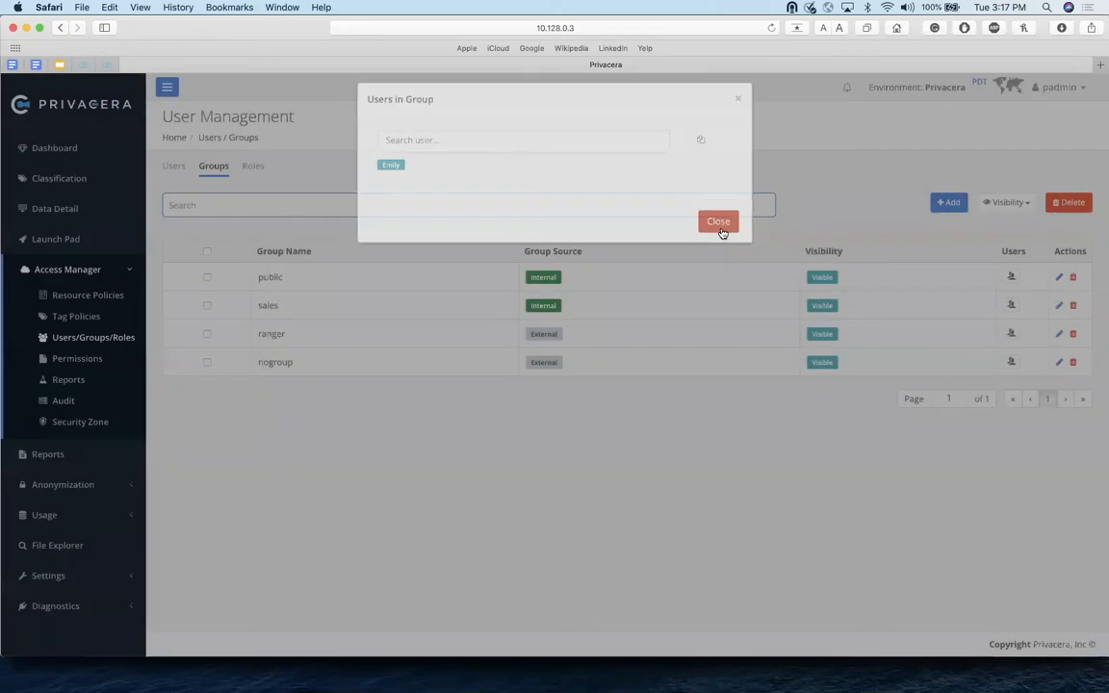
- Enable the Finance Data Read Access policy in the privacera_gcs service and save it
{"action": "left_click", "coordinate": [75, 297]}
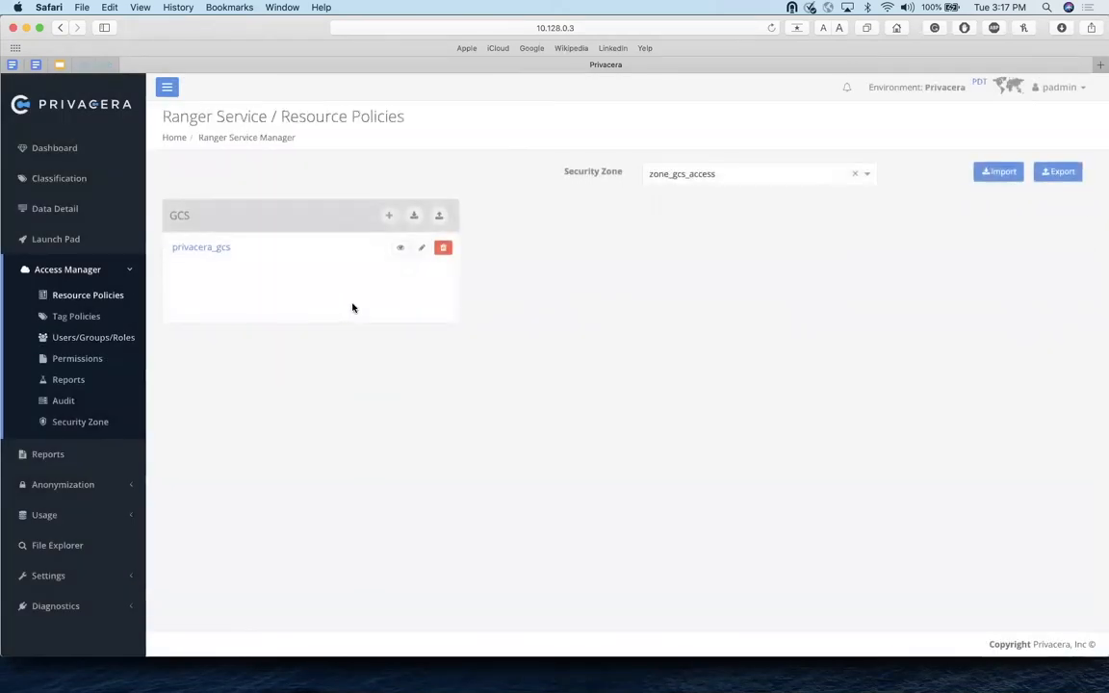
{"action": "left_click", "coordinate": [221, 250]}
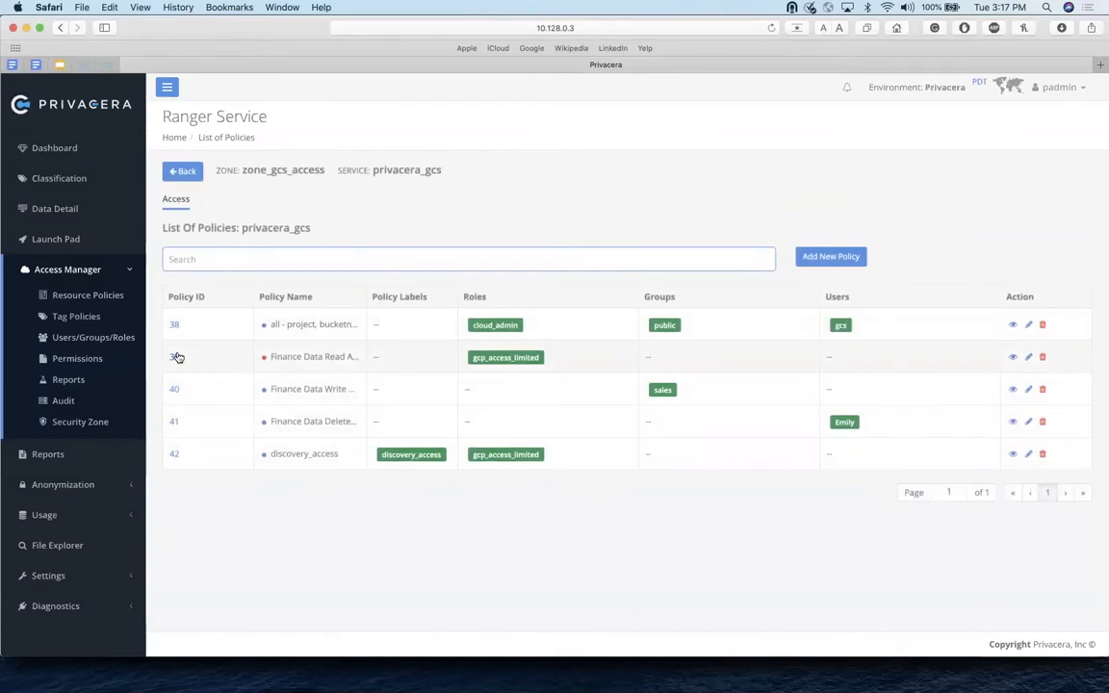
{"action": "left_click", "coordinate": [174, 357]}
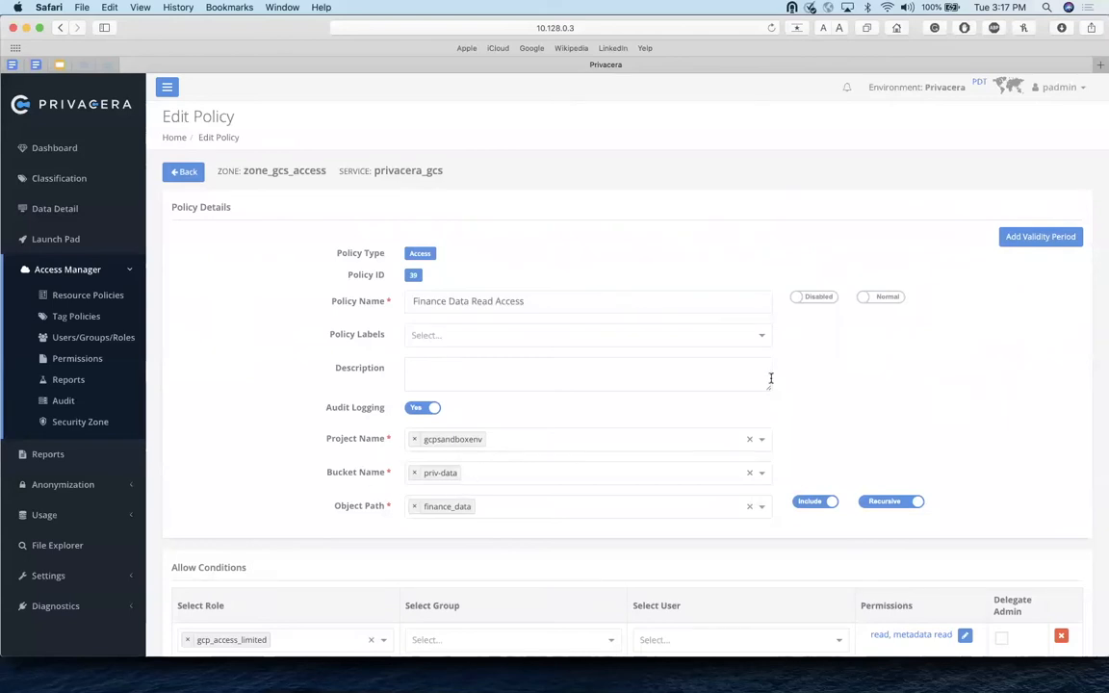
{"action": "left_click", "coordinate": [828, 299]}
{"action": "scroll", "coordinate": [828, 299], "scroll_direction": "down", "scroll_amount": 10}
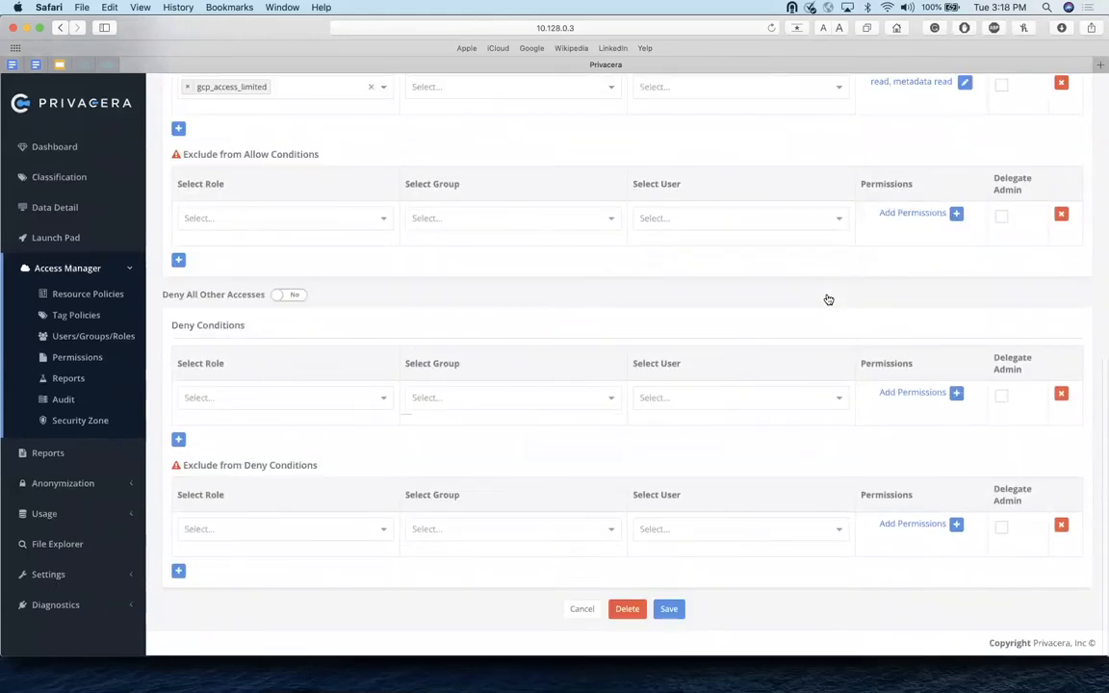
{"action": "left_click", "coordinate": [668, 608]}
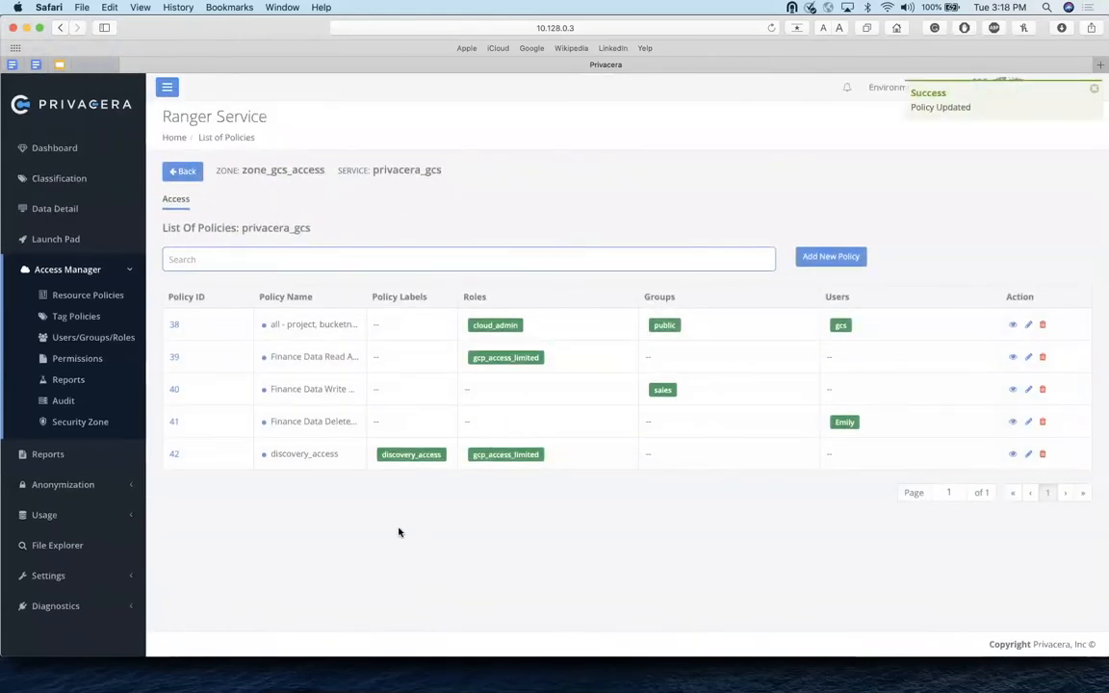
- Copy the server address 10.128.0.3:6868 and open it in a new private browser window
{"action": "left_click", "coordinate": [382, 31]}
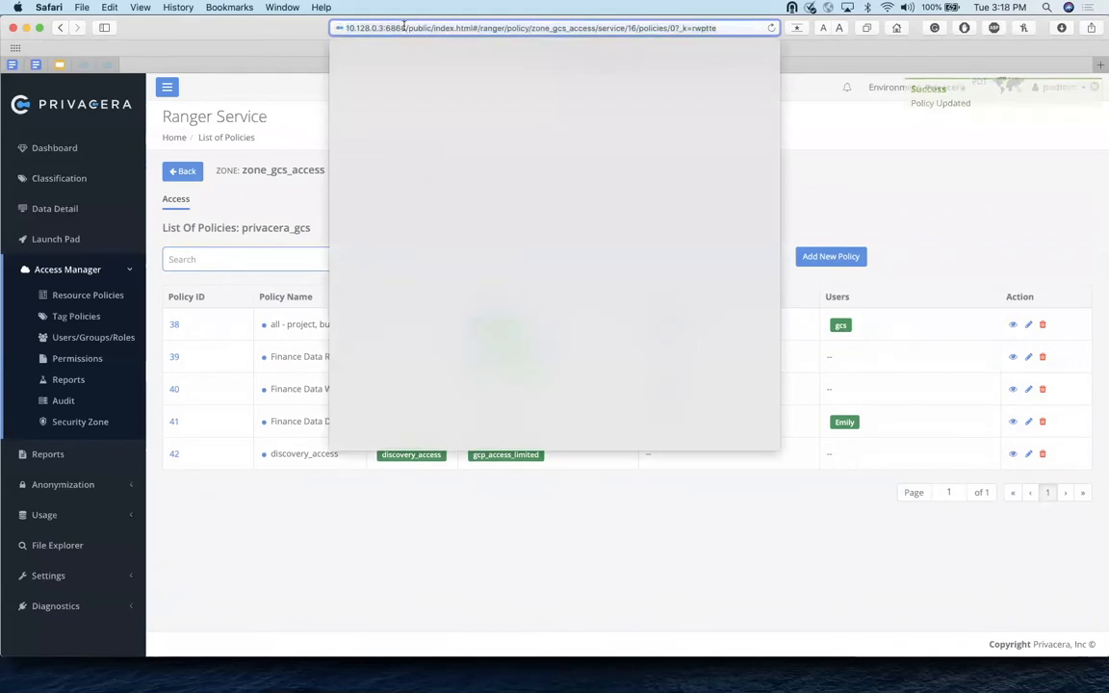
{"action": "key", "text": "super+c"}
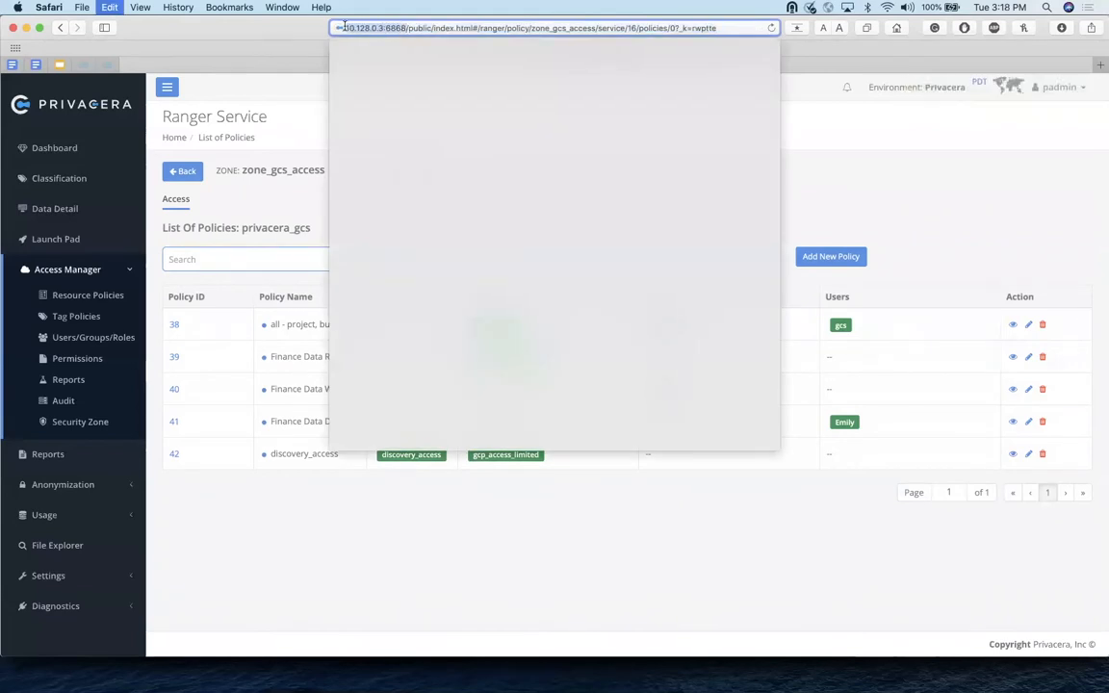
{"action": "left_click", "coordinate": [252, 49]}
{"action": "left_click", "coordinate": [82, 7]}
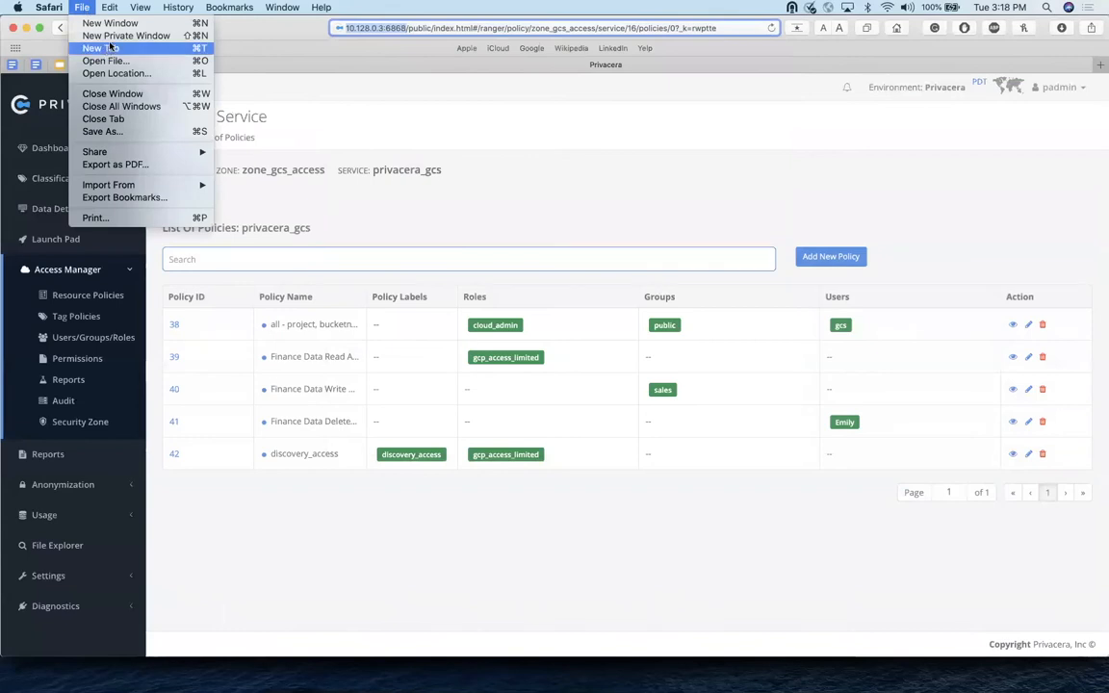
{"action": "left_click", "coordinate": [110, 38]}
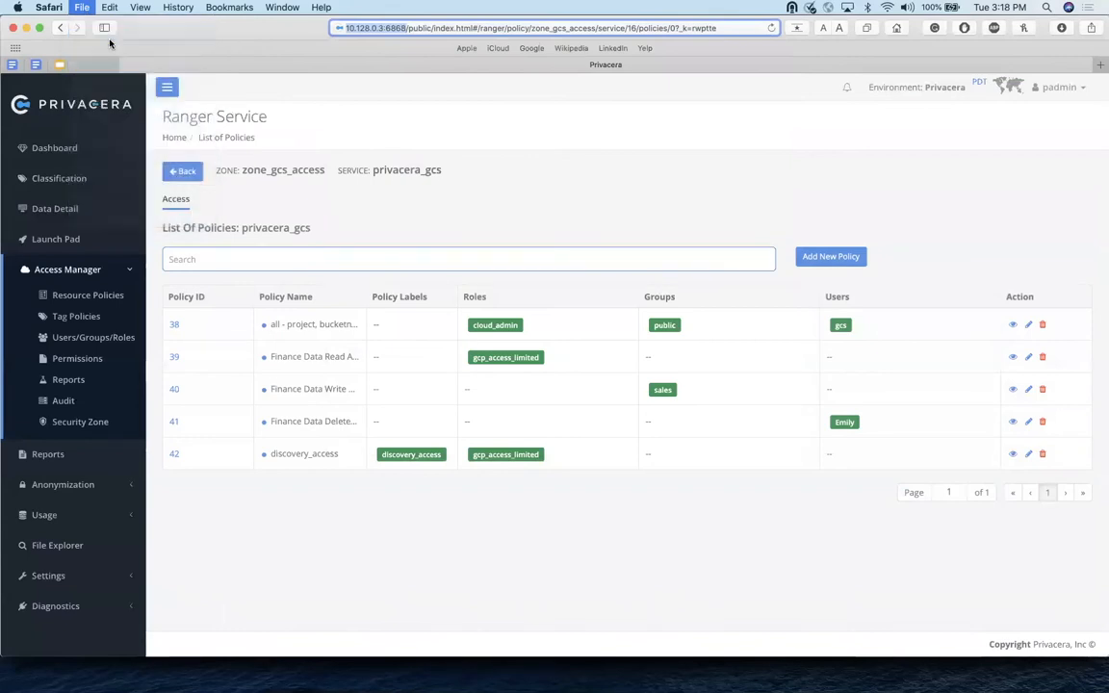
{"action": "key", "text": "super+v"}
{"action": "key", "text": "Return"}
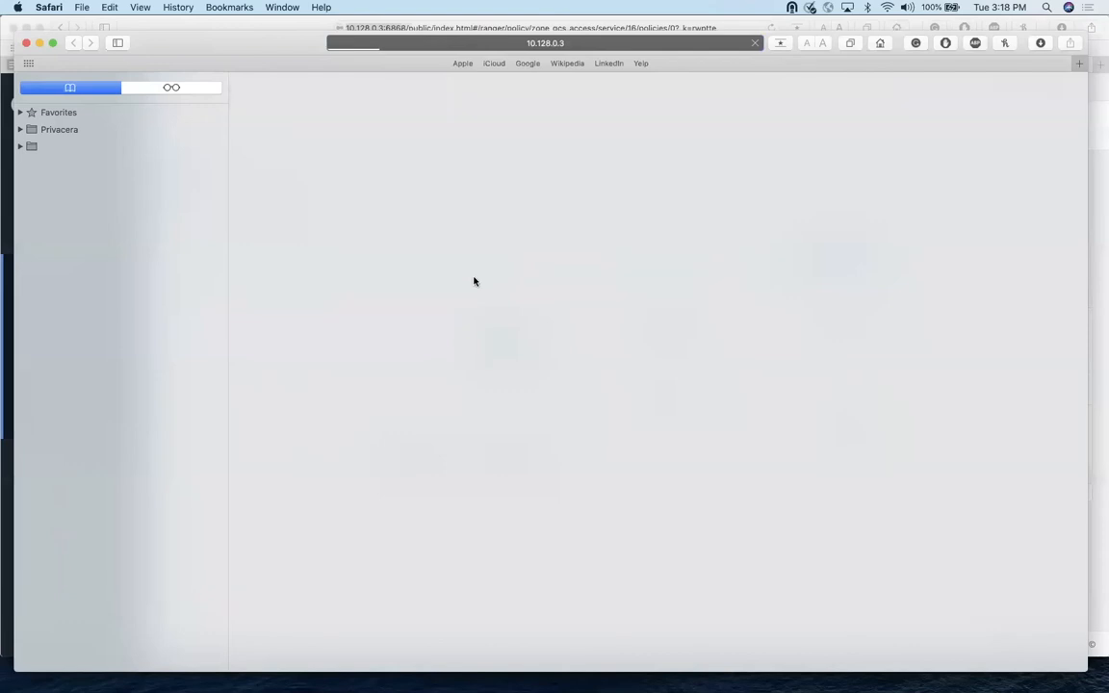
- Log in as the sales group member by entering that user's username and account password
{"action": "type", "text": "emily"}
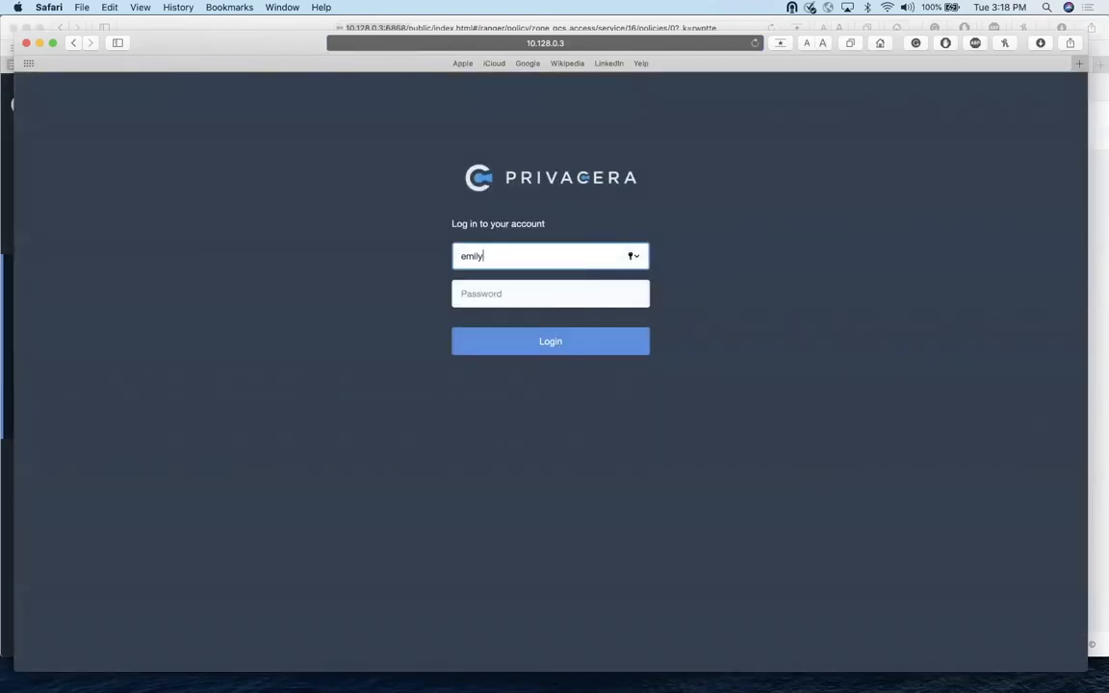
{"action": "key", "text": "Tab"}
{"action": "type", "text": "••"}
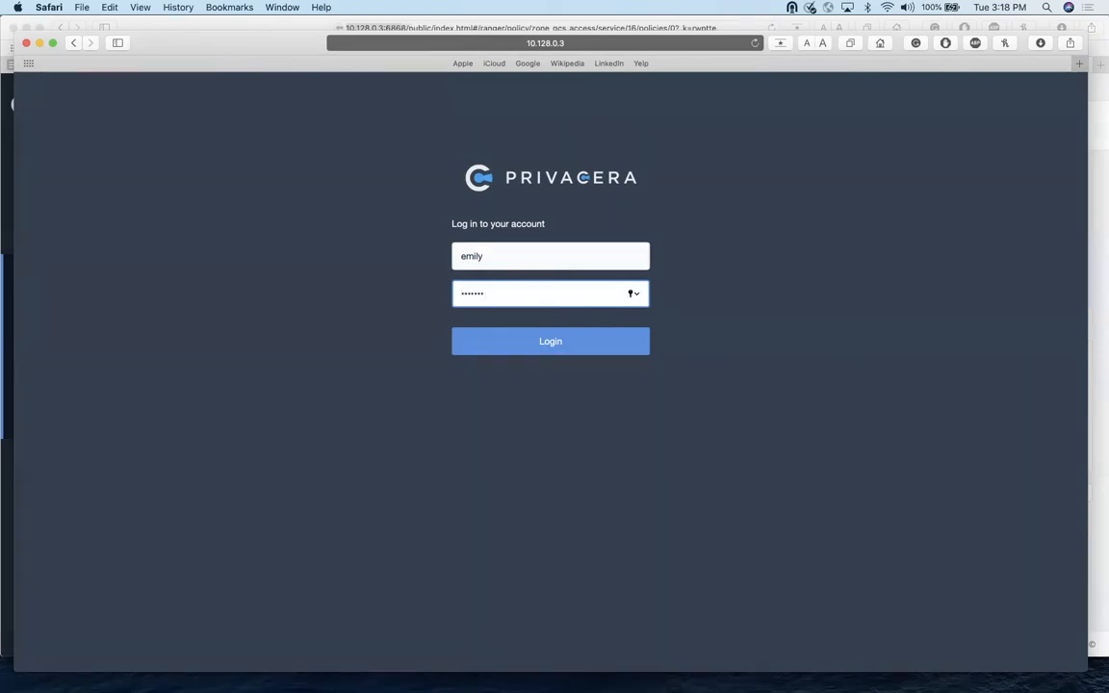
{"action": "type", "text": "••••••"}
{"action": "key", "text": "Return"}
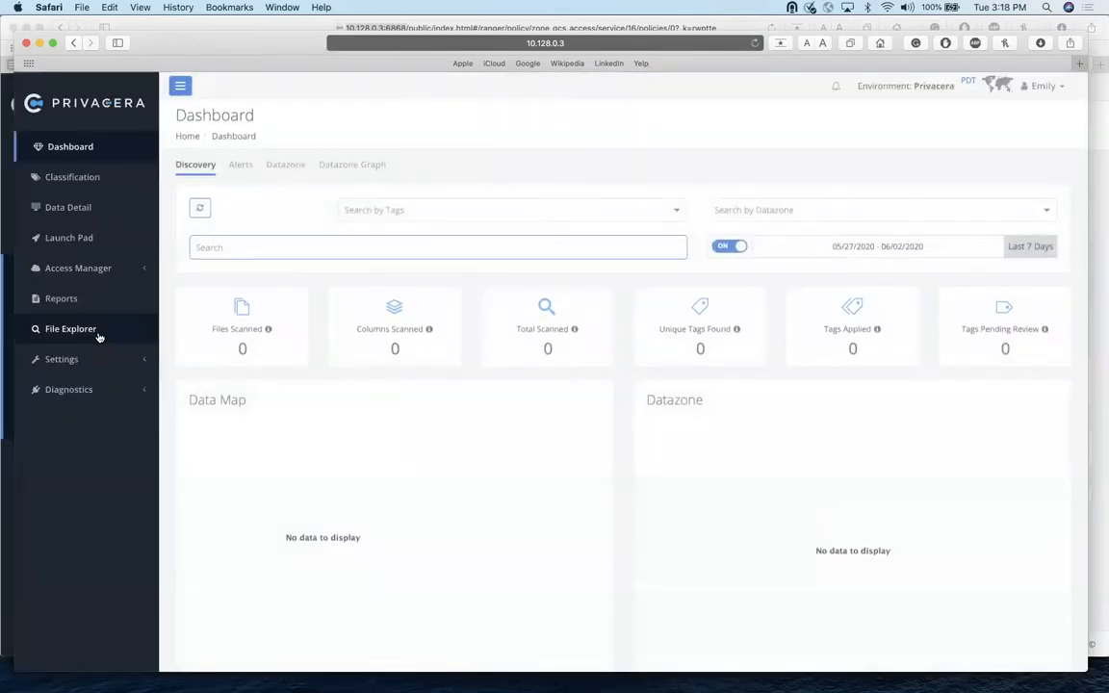
- Preview finance_us.csv from the finance_data folder of the priv-data bucket in File Explorer, and close the preview
{"action": "left_click", "coordinate": [97, 333]}
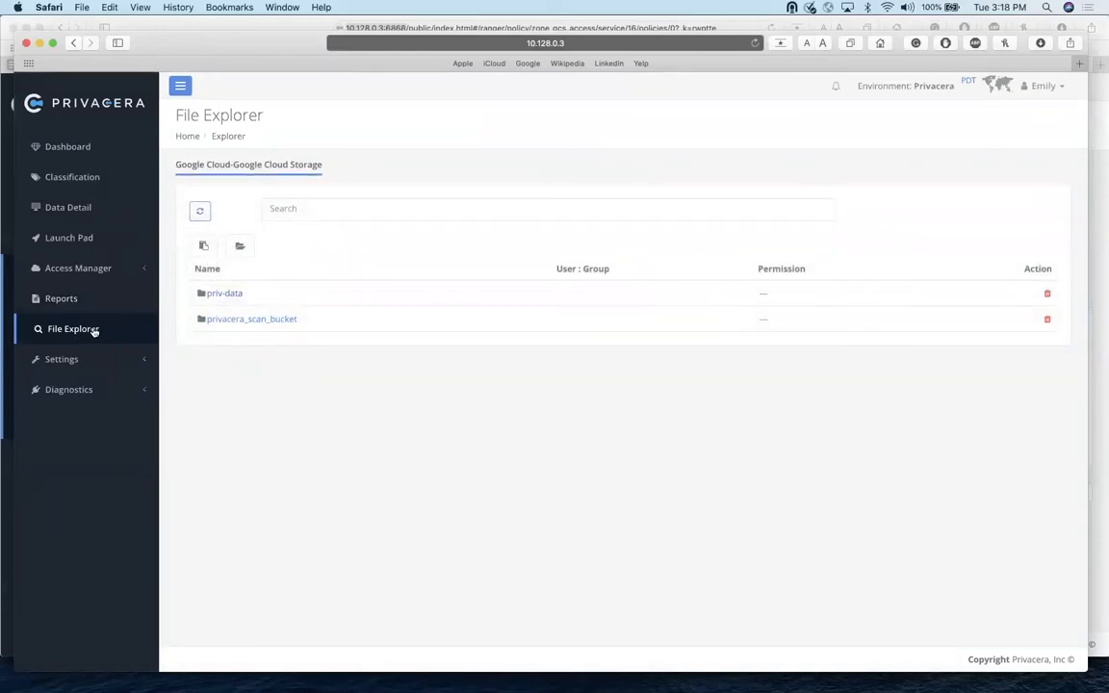
{"action": "left_click", "coordinate": [225, 293]}
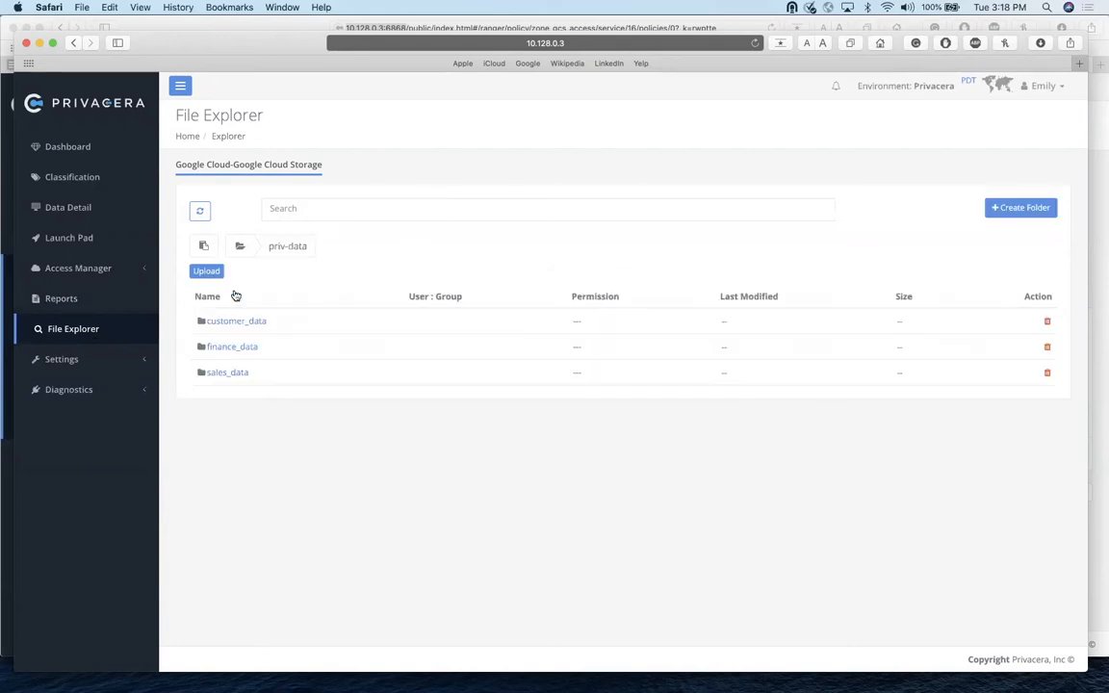
{"action": "left_click", "coordinate": [235, 346]}
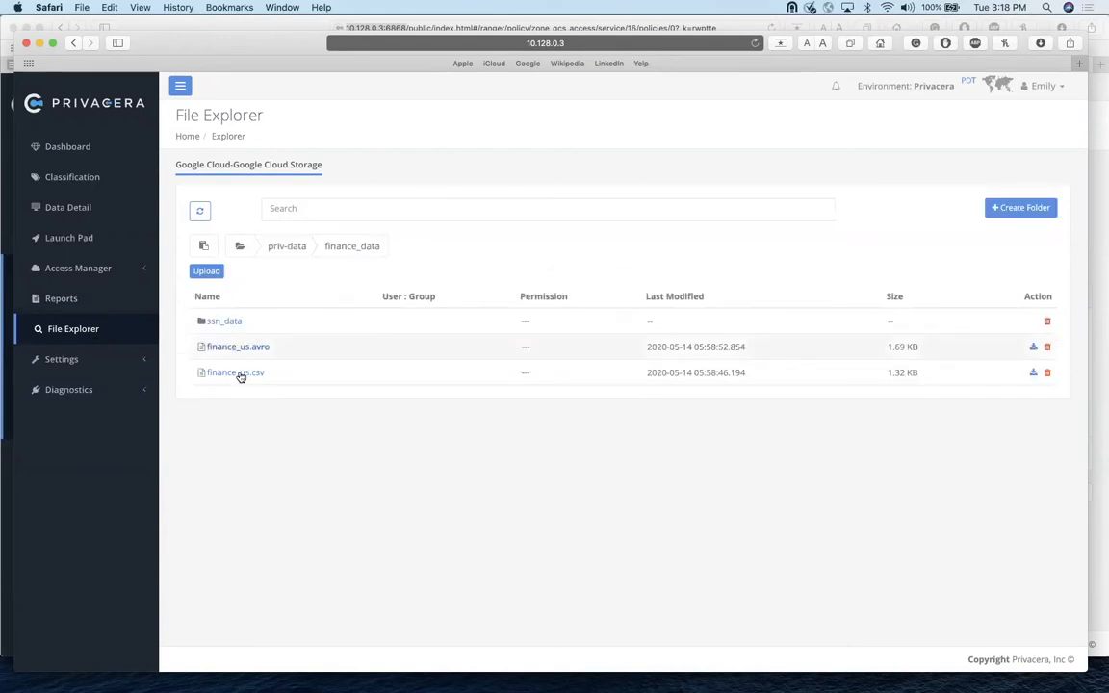
{"action": "left_click", "coordinate": [236, 374]}
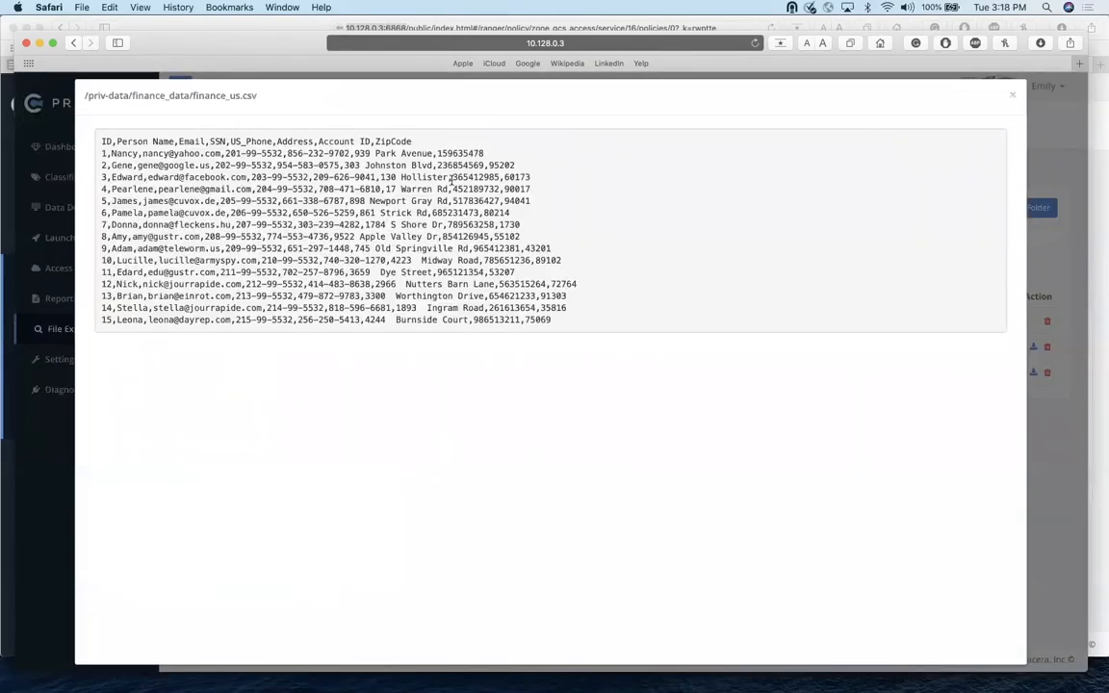
{"action": "left_click", "coordinate": [1013, 98]}
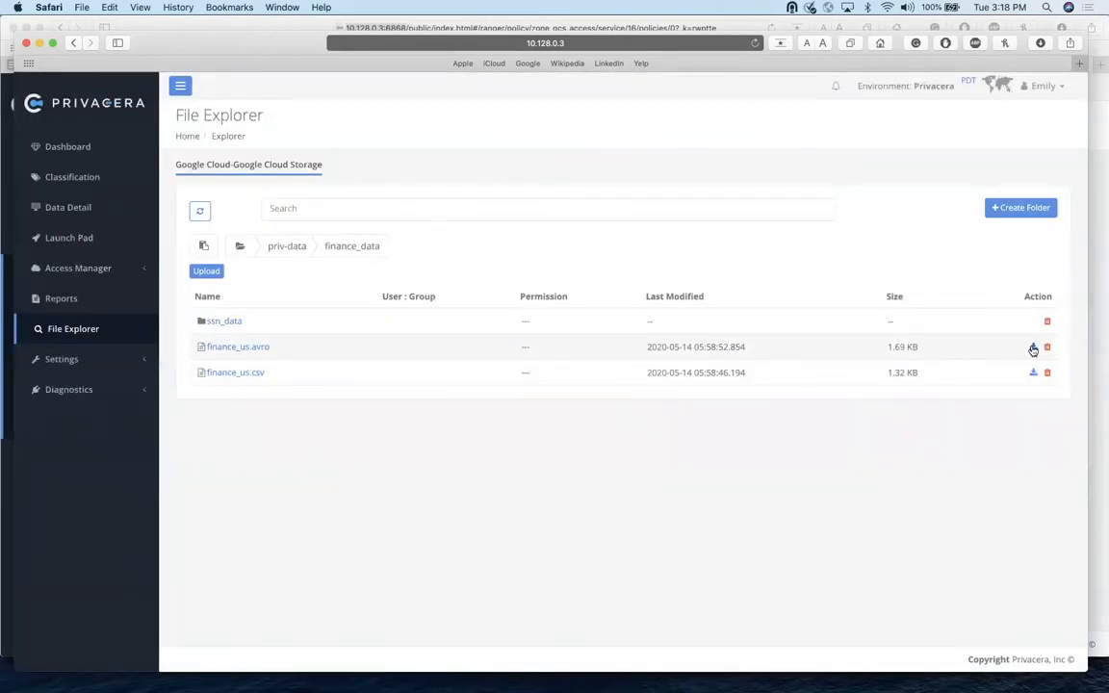
- Download finance_us.avro, close the blank download tab and return to the administrator's policy list window
{"action": "left_click", "coordinate": [1033, 348]}
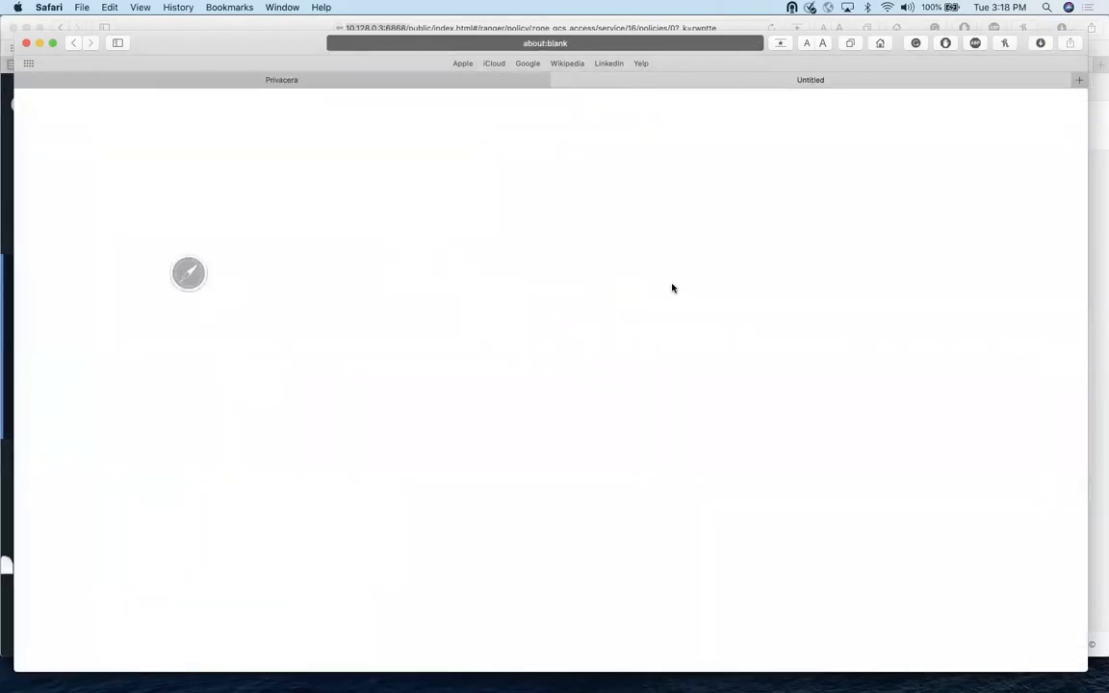
{"action": "left_click", "coordinate": [559, 81]}
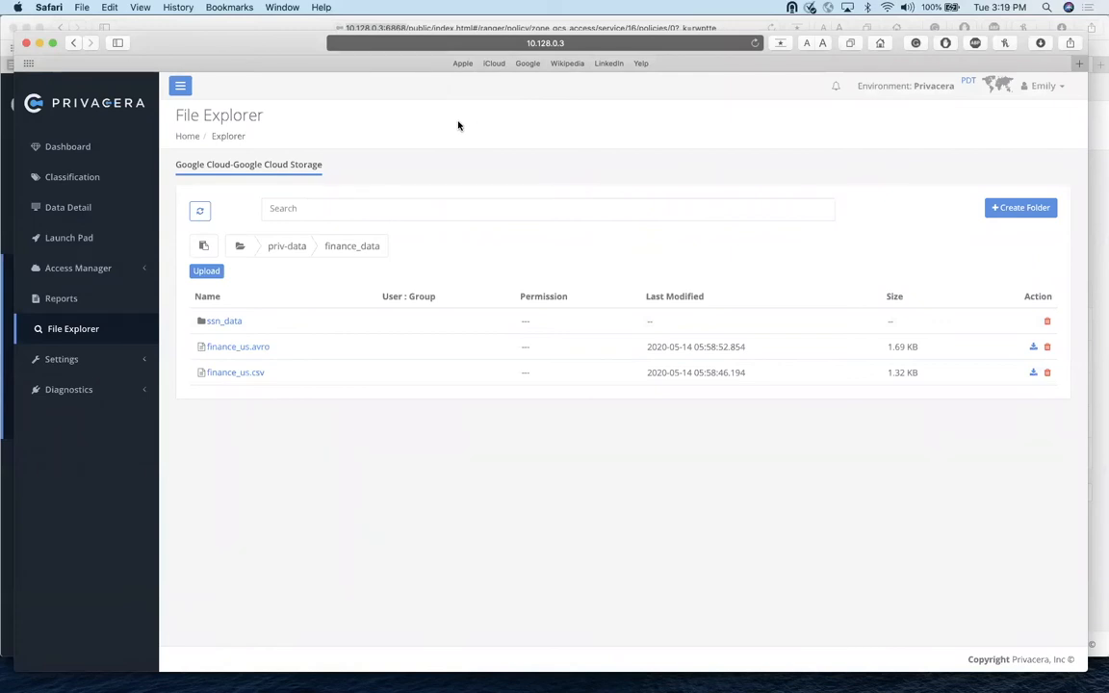
{"action": "key", "text": "super+grave"}
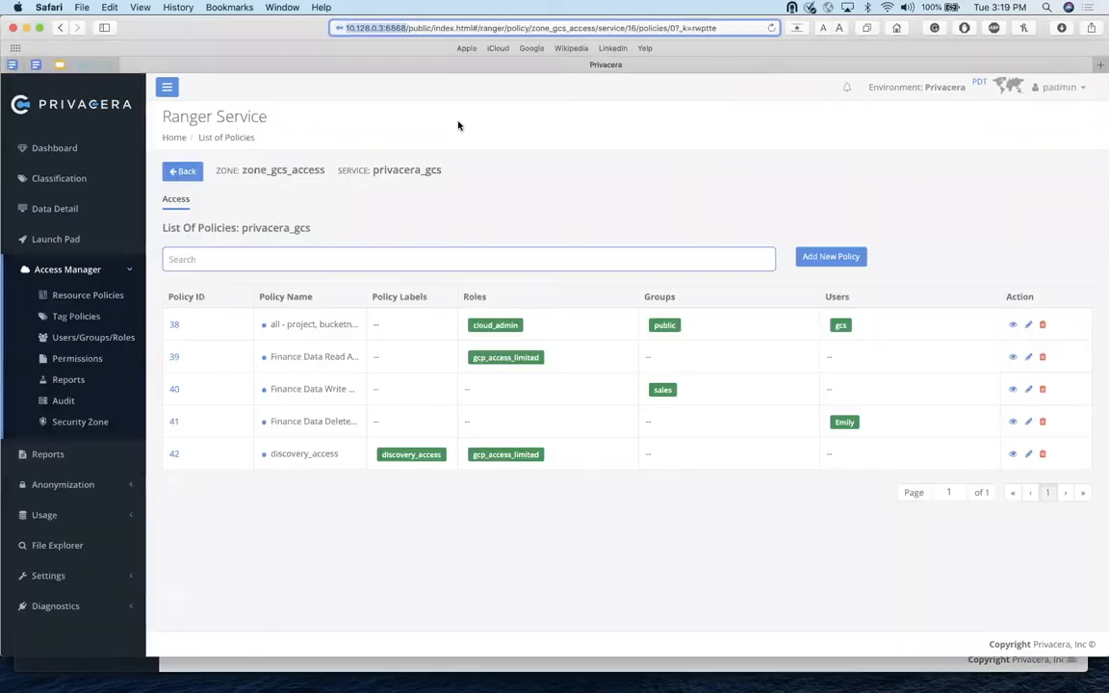
- Examine the access audit for the finance_data read requests made by the sales user
{"action": "left_click", "coordinate": [66, 401]}
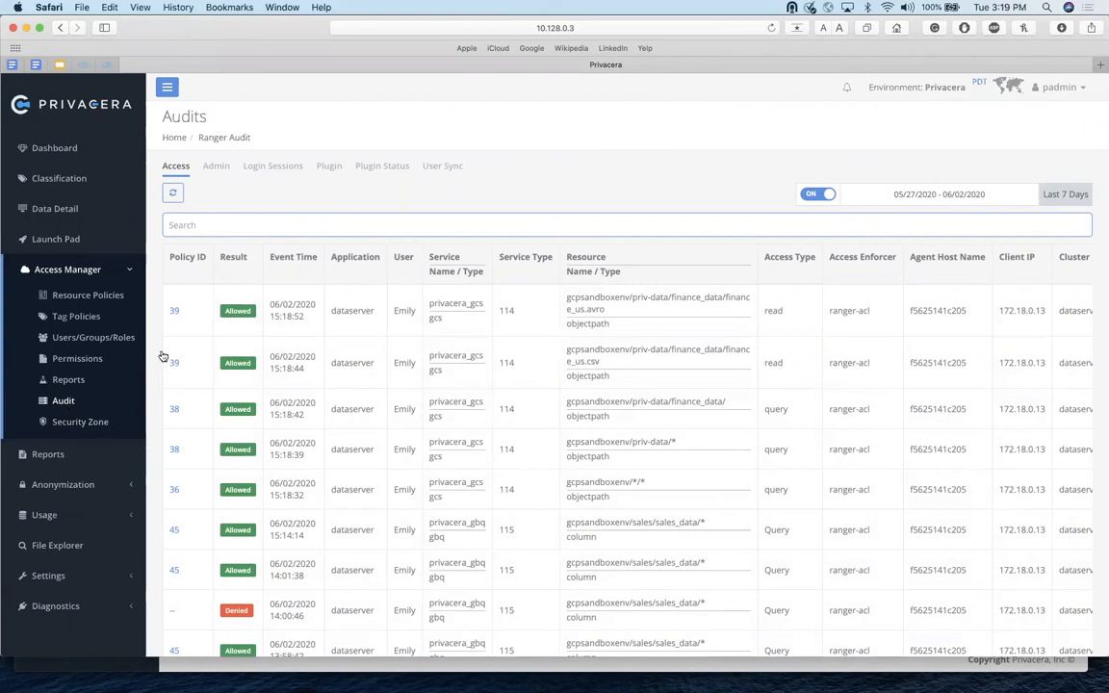
{"action": "left_click", "coordinate": [1059, 87]}
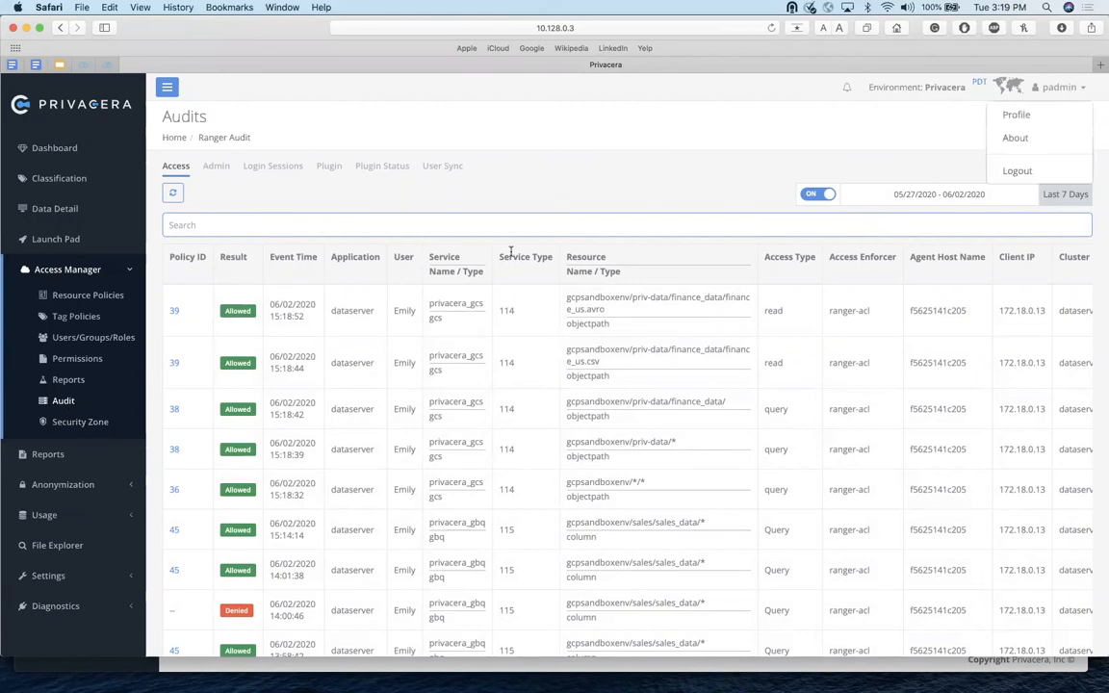
{"action": "left_click", "coordinate": [513, 183]}
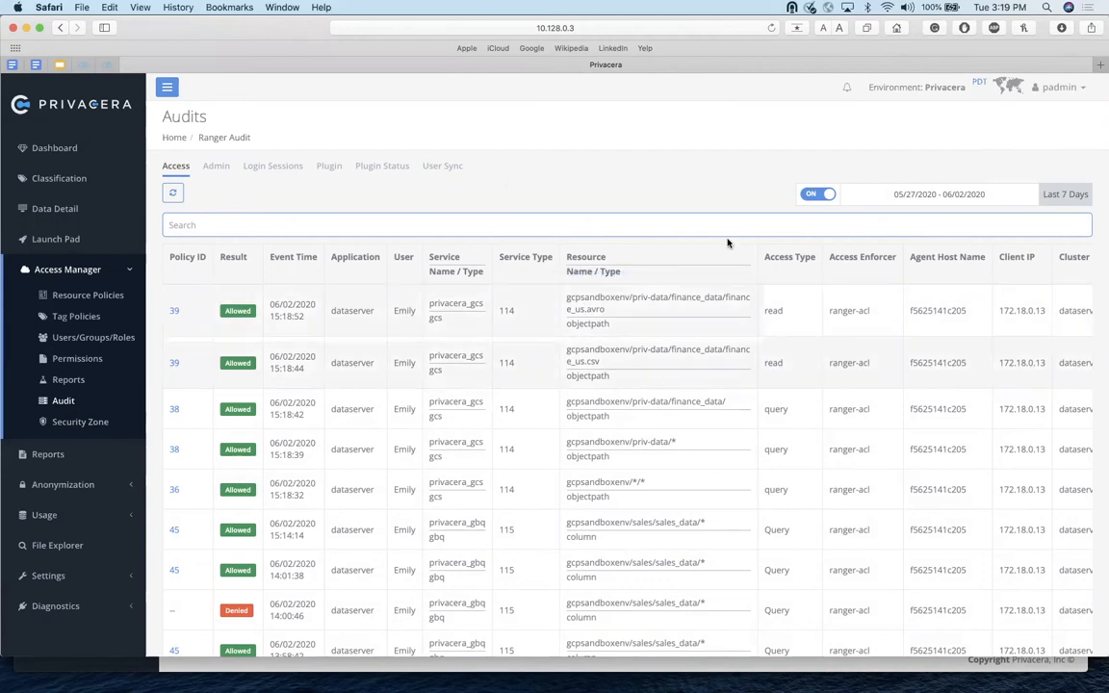
- Disable the Finance Data Read Access policy of the privacera_gcs service and save the policy
{"action": "left_click", "coordinate": [69, 300]}
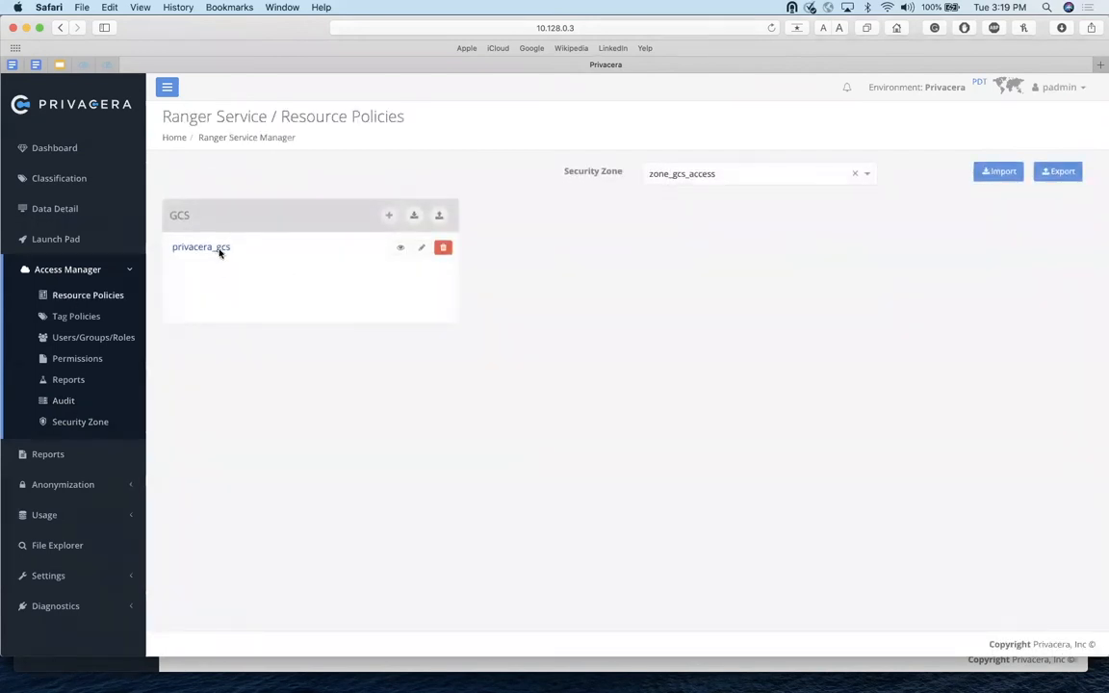
{"action": "left_click", "coordinate": [201, 247]}
{"action": "left_click", "coordinate": [174, 362]}
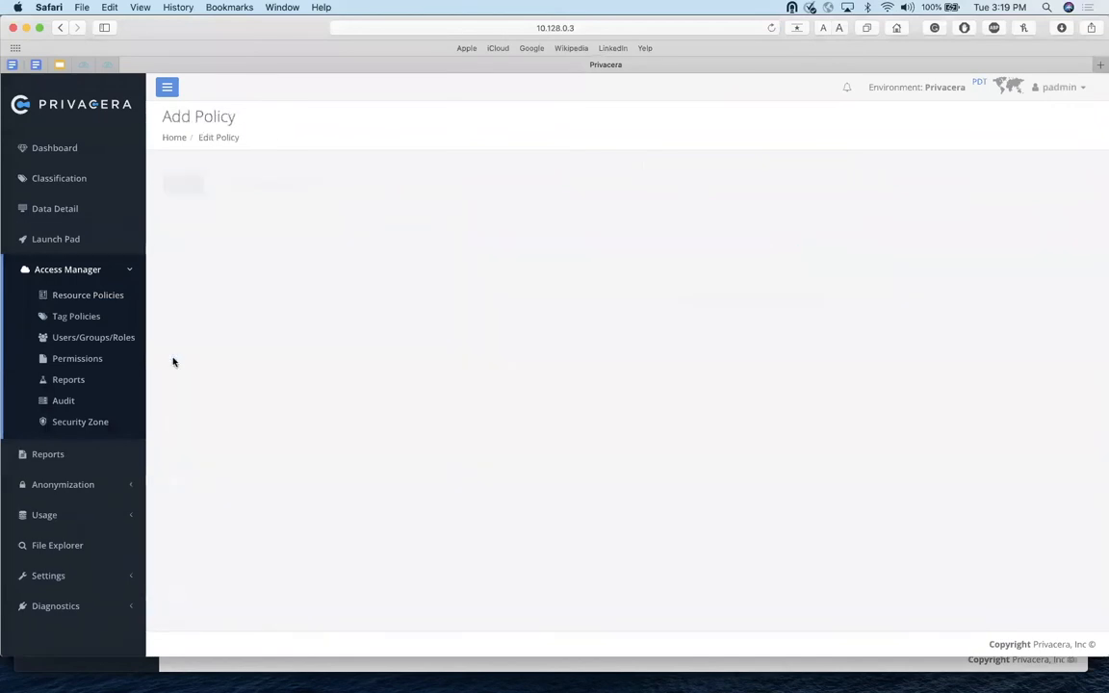
{"action": "left_click", "coordinate": [809, 300]}
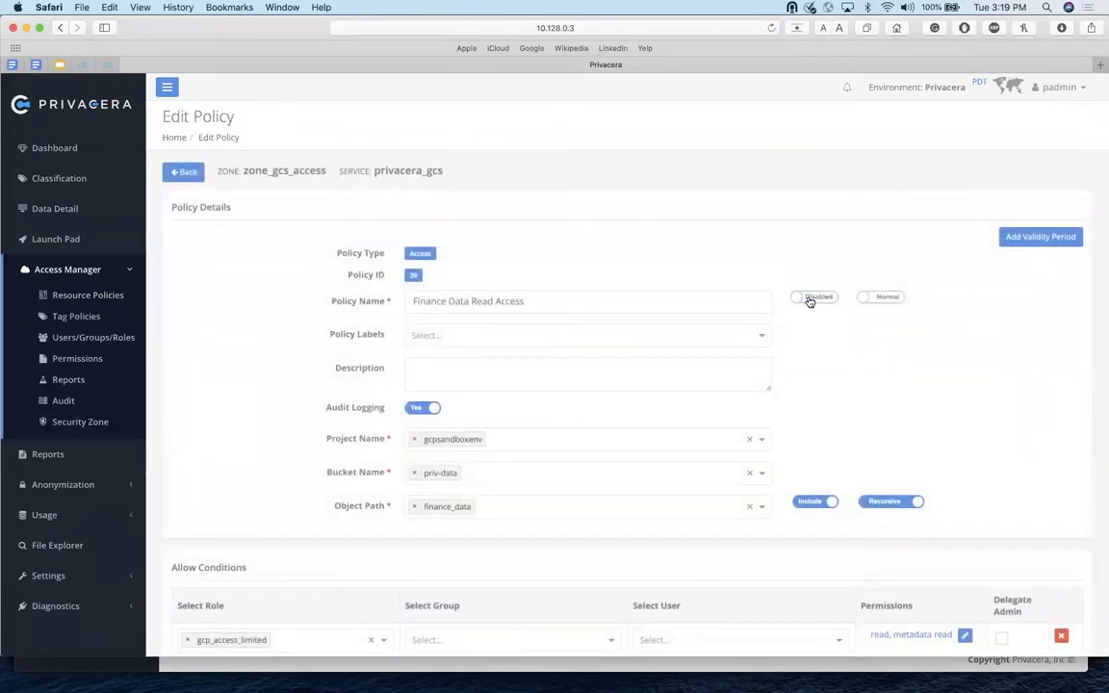
{"action": "scroll", "coordinate": [810, 301], "scroll_direction": "down", "scroll_amount": 3}
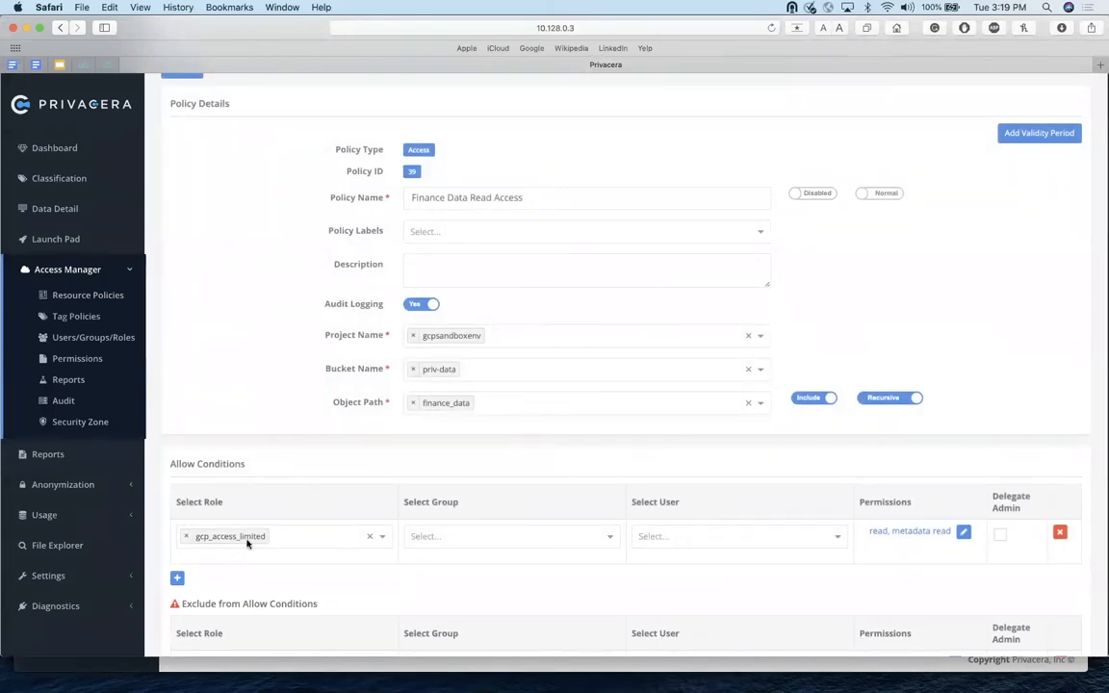
{"action": "scroll", "coordinate": [246, 544], "scroll_direction": "down", "scroll_amount": 3}
{"action": "scroll", "coordinate": [550, 528], "scroll_direction": "down", "scroll_amount": 8}
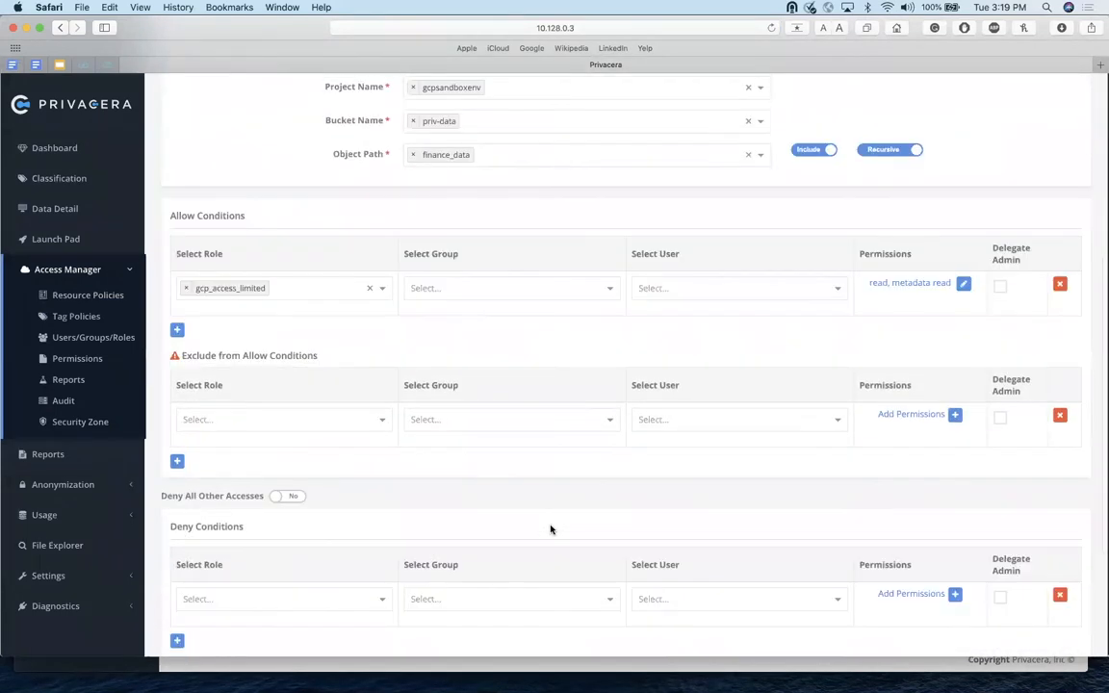
{"action": "left_click", "coordinate": [668, 605]}
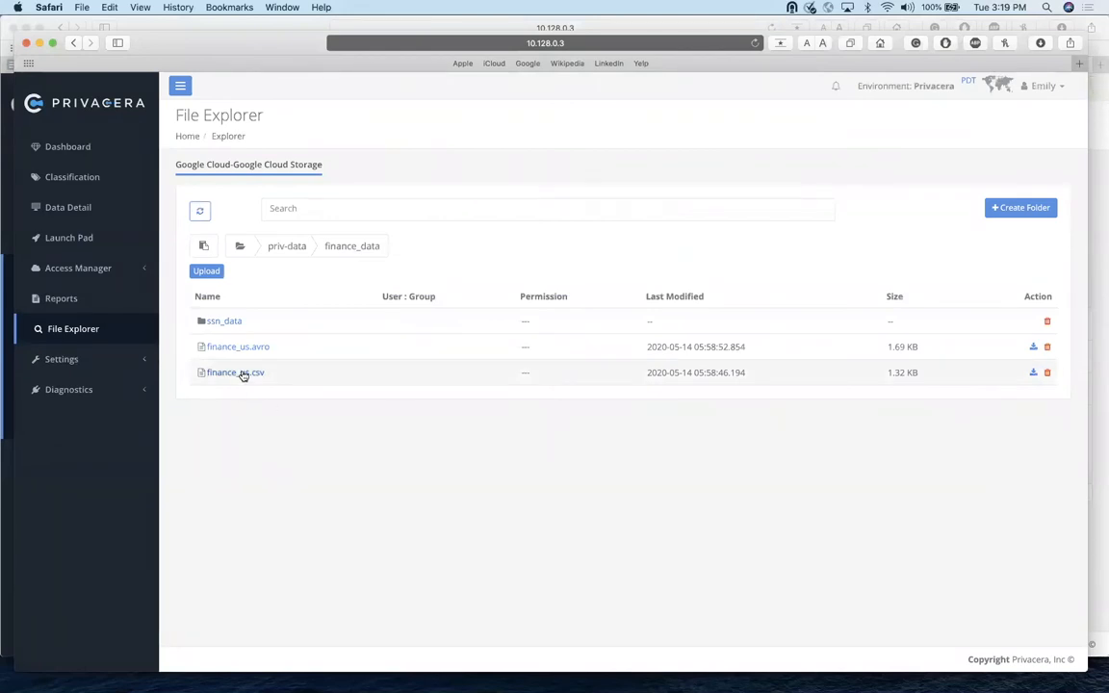
- Try to preview finance_us.csv in the sales user's File Explorer, and dismiss the notification and the preview
{"action": "left_click", "coordinate": [241, 373]}
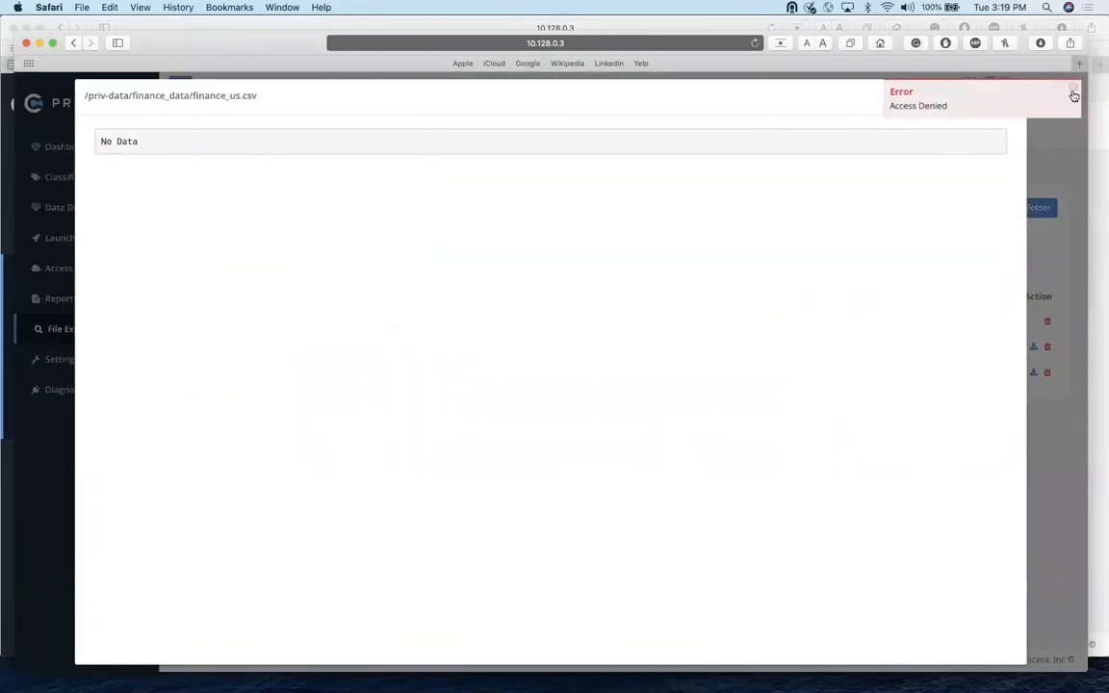
{"action": "left_click", "coordinate": [1072, 94]}
{"action": "left_click", "coordinate": [1015, 97]}
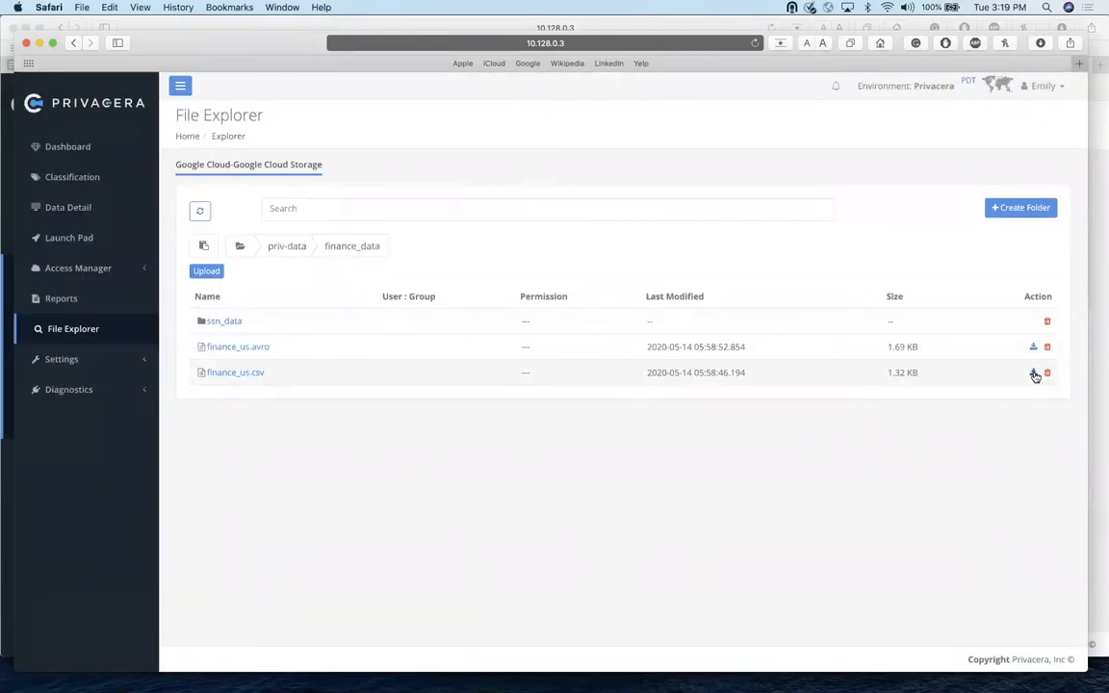
- Try to download finance_us.csv as the sales user, and check the access audit in the administrator's window
{"action": "left_click", "coordinate": [1034, 373]}
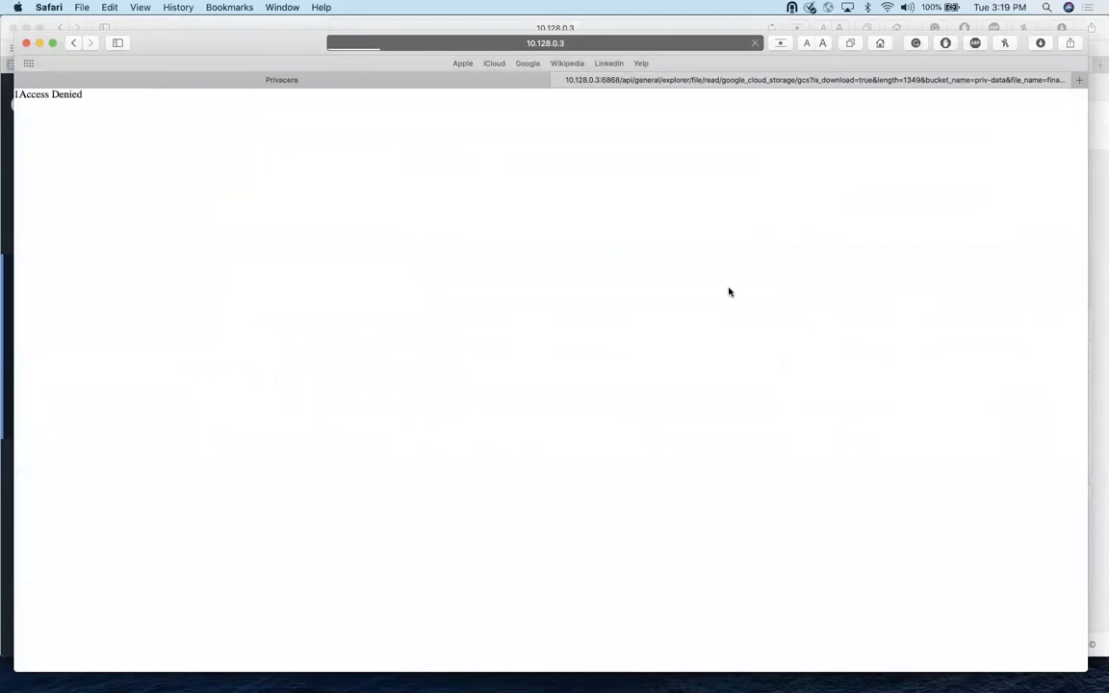
{"action": "left_click", "coordinate": [558, 80]}
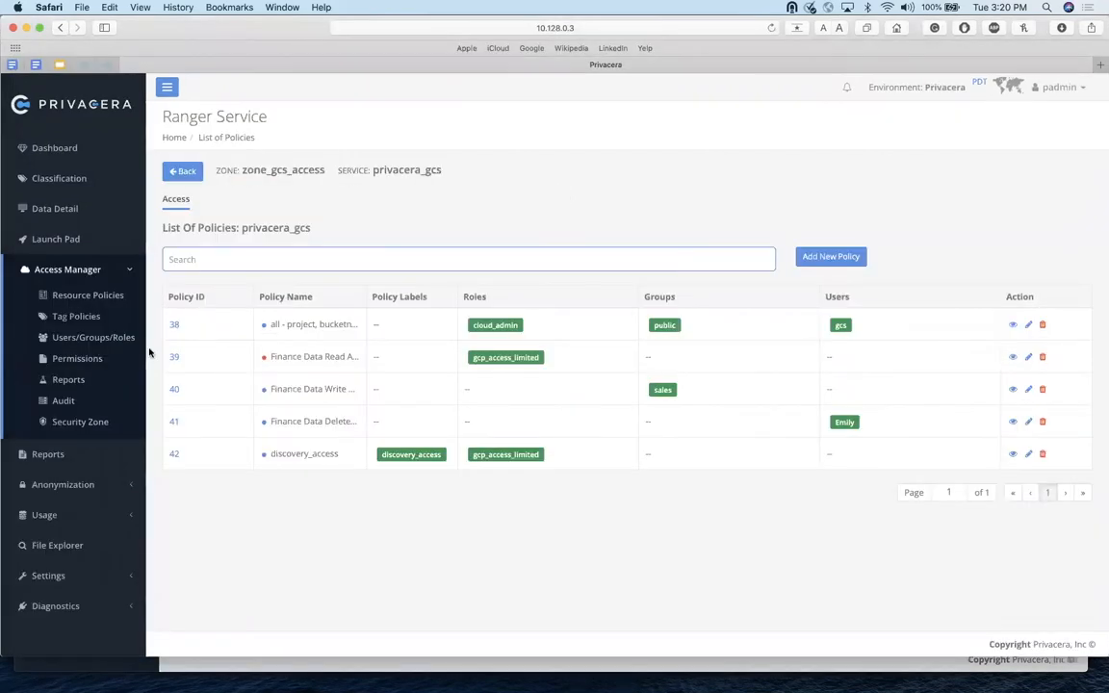
{"action": "left_click", "coordinate": [64, 401]}
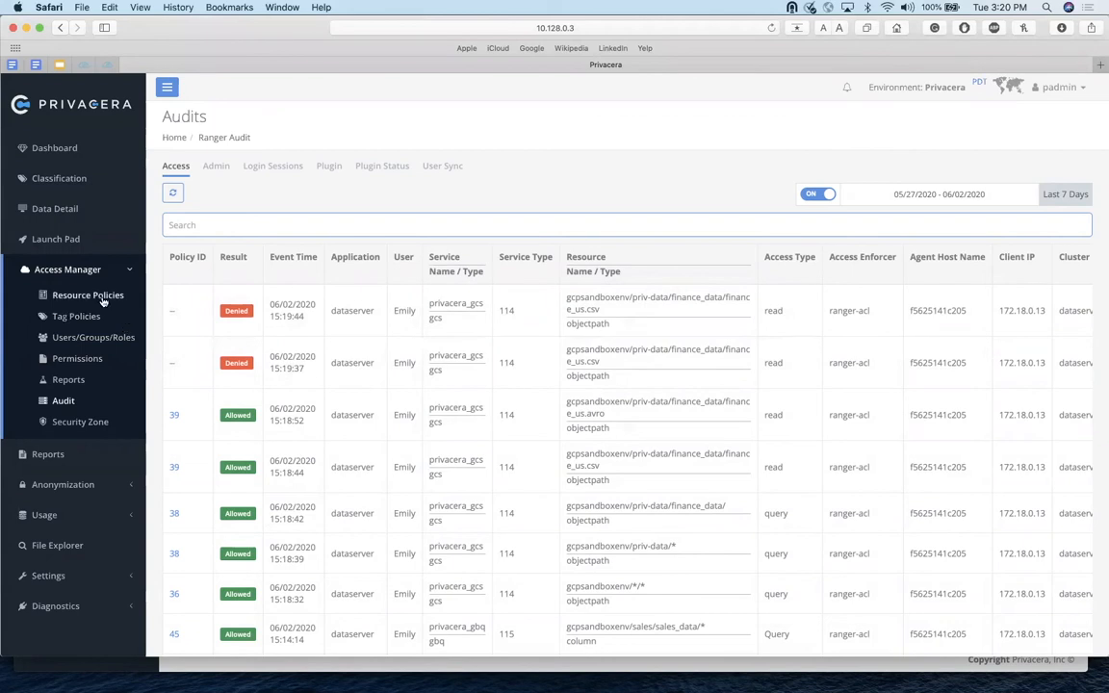
- Re-enable the Finance Data Read Access policy of the privacera_gcs service and save the policy
{"action": "left_click", "coordinate": [72, 297]}
{"action": "left_click", "coordinate": [208, 248]}
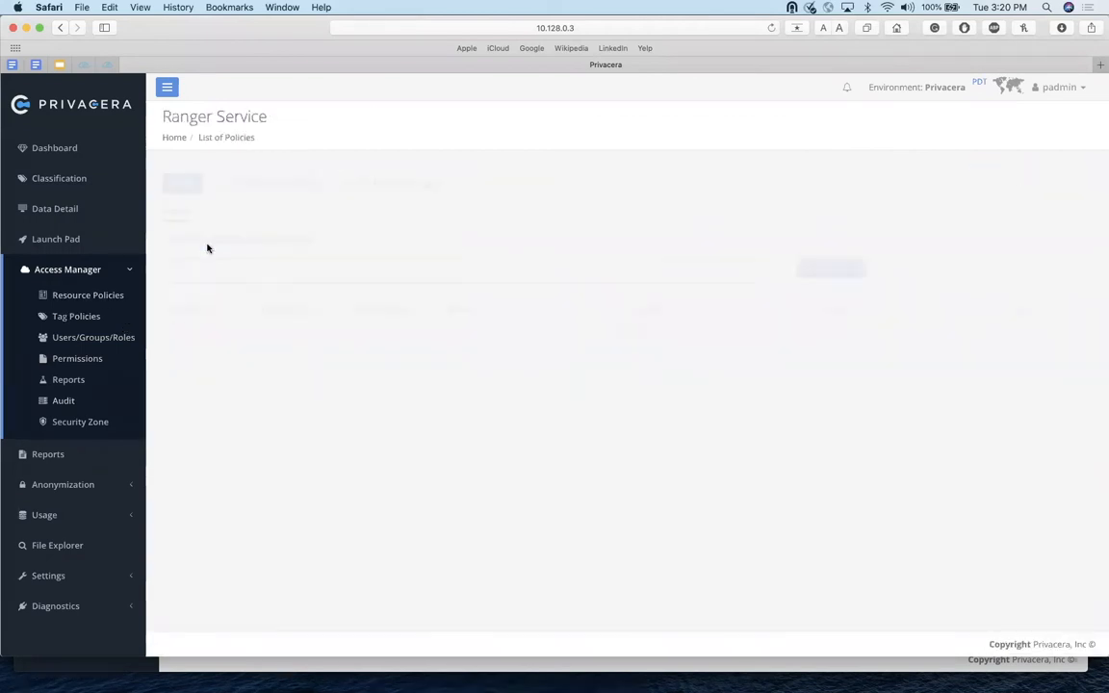
{"action": "left_click", "coordinate": [174, 356]}
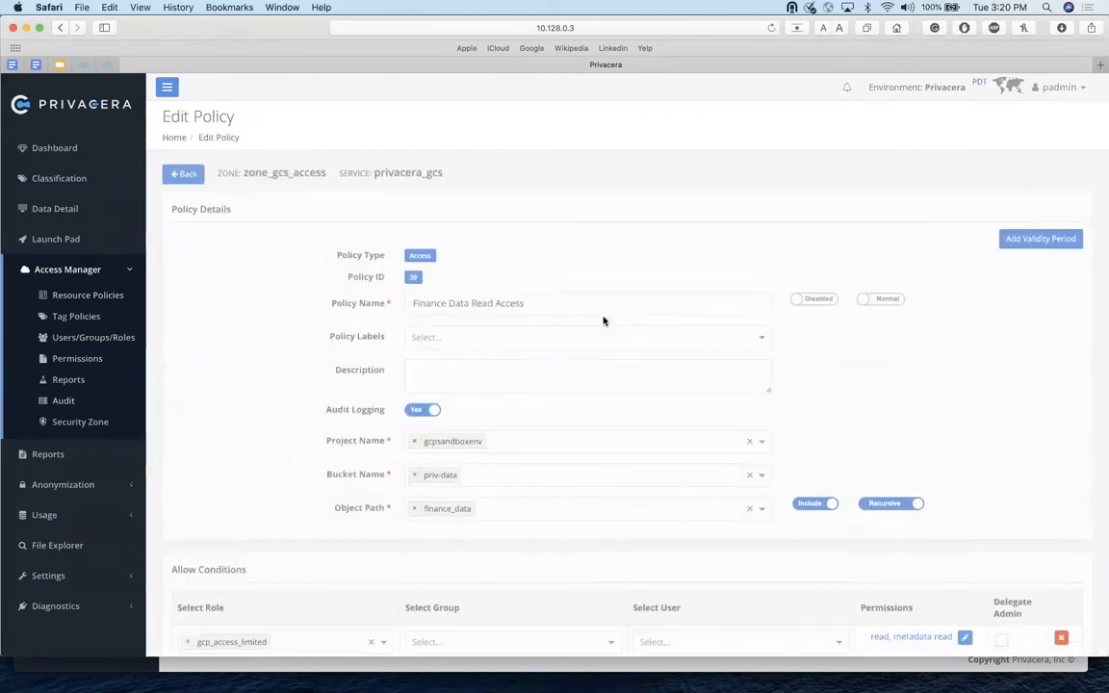
{"action": "left_click", "coordinate": [820, 299]}
{"action": "scroll", "coordinate": [824, 304], "scroll_direction": "down", "scroll_amount": 6}
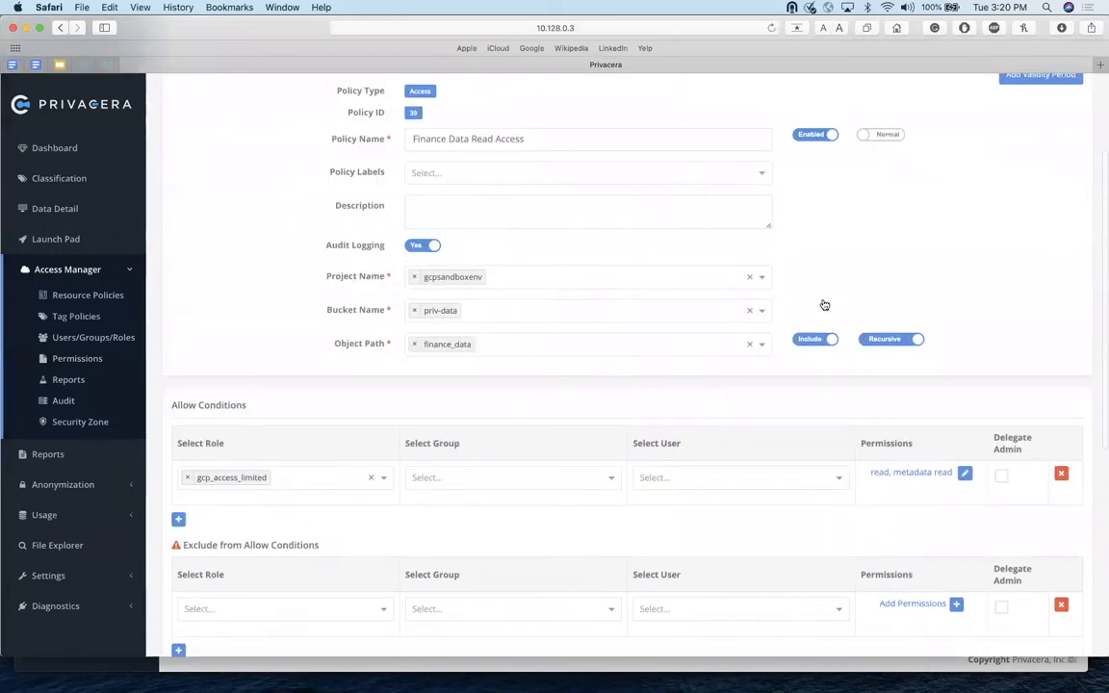
{"action": "left_click", "coordinate": [666, 609]}
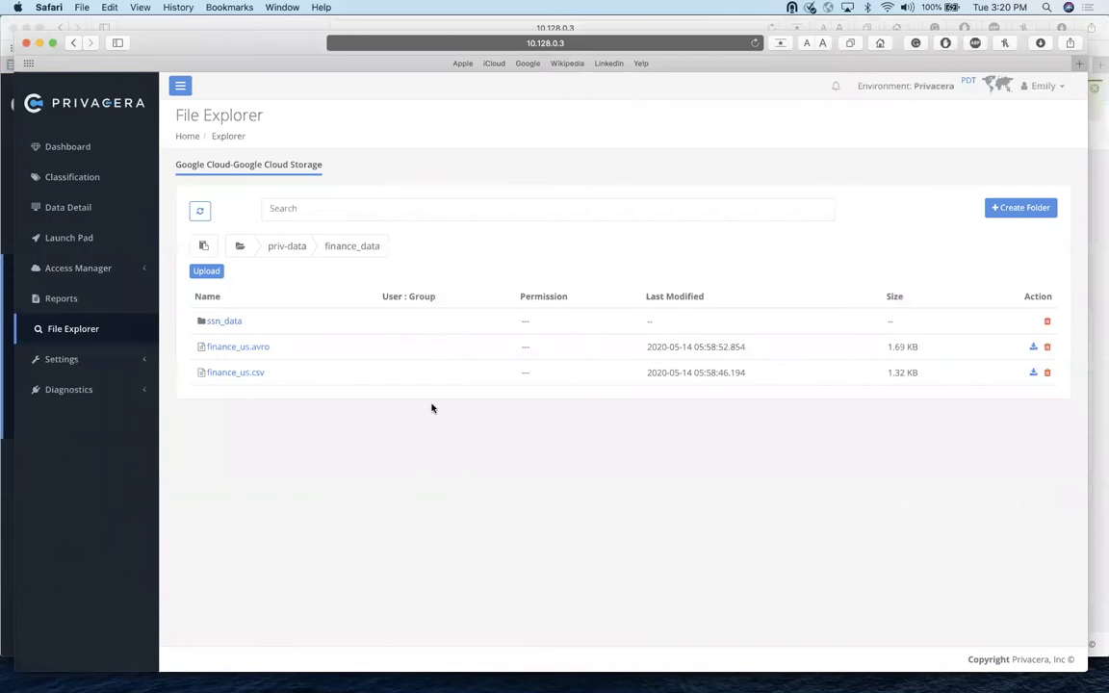
- Preview finance_us.csv again in the sales user's File Explorer, and close the preview and that private window
{"action": "left_click", "coordinate": [253, 375]}
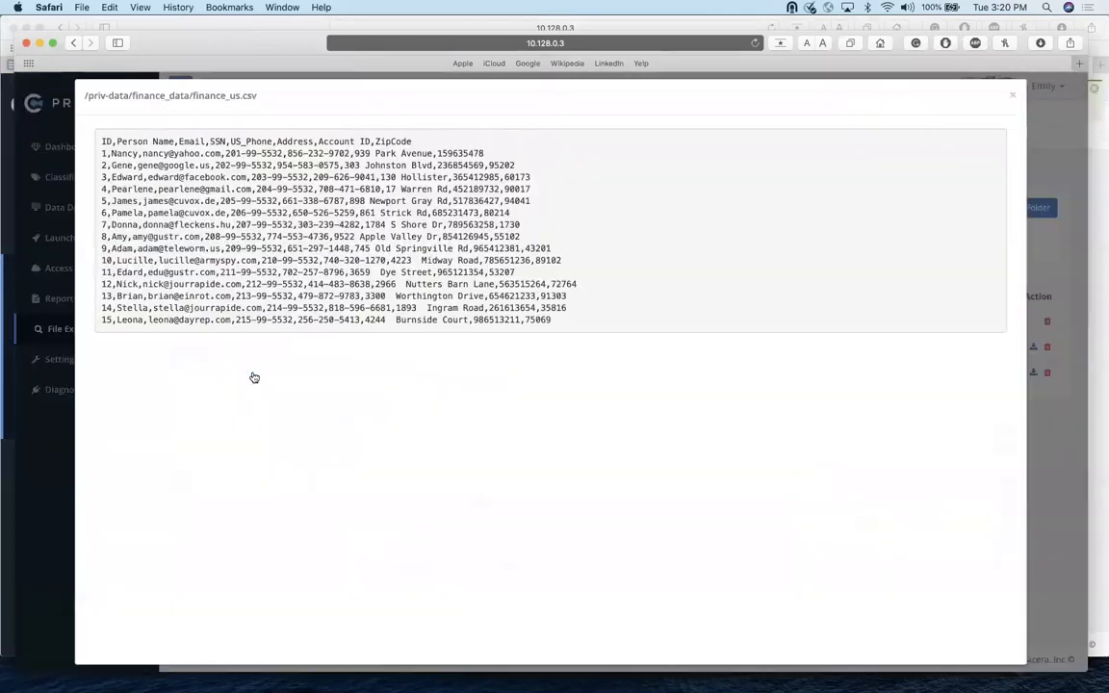
{"action": "left_click", "coordinate": [1015, 98]}
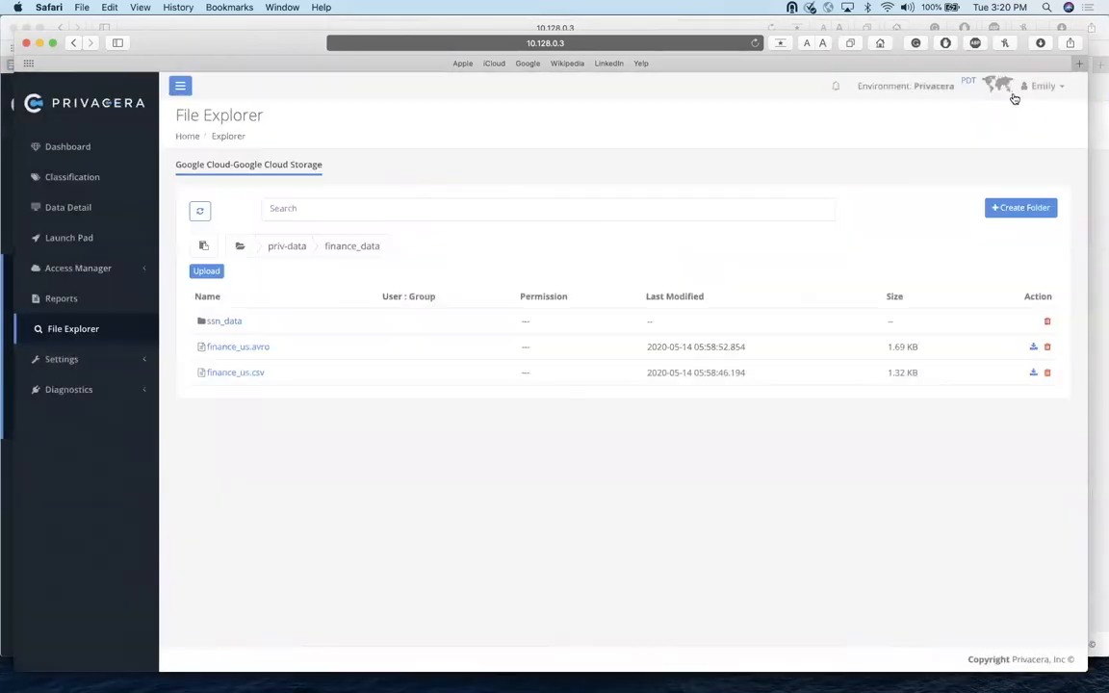
{"action": "left_click", "coordinate": [81, 328]}
{"action": "left_click", "coordinate": [27, 44]}
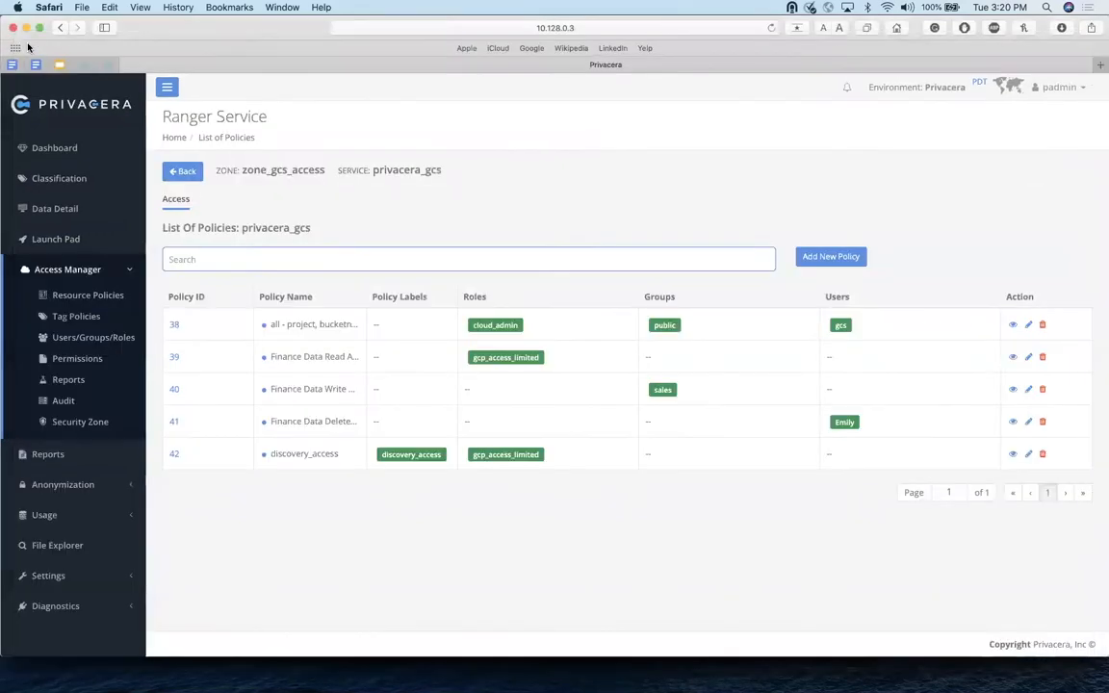
- Switch the resource policies to the zone_gbq_access security zone and open the privacera_gbq policy list
{"action": "left_click", "coordinate": [103, 299]}
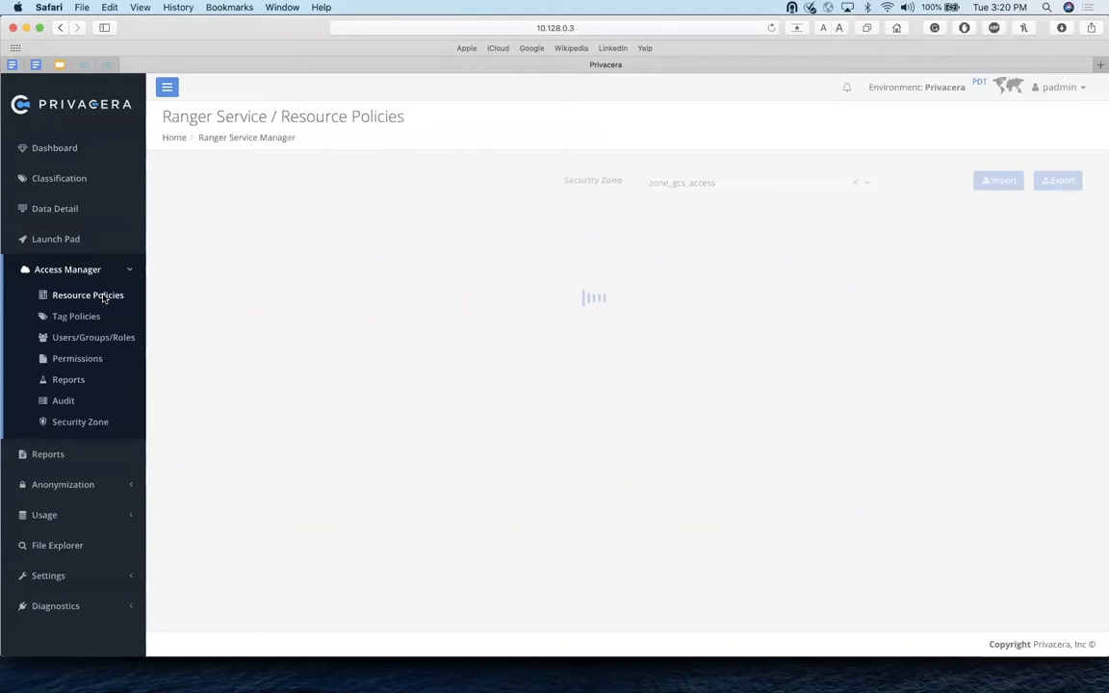
{"action": "left_click", "coordinate": [737, 176]}
{"action": "left_click", "coordinate": [709, 219]}
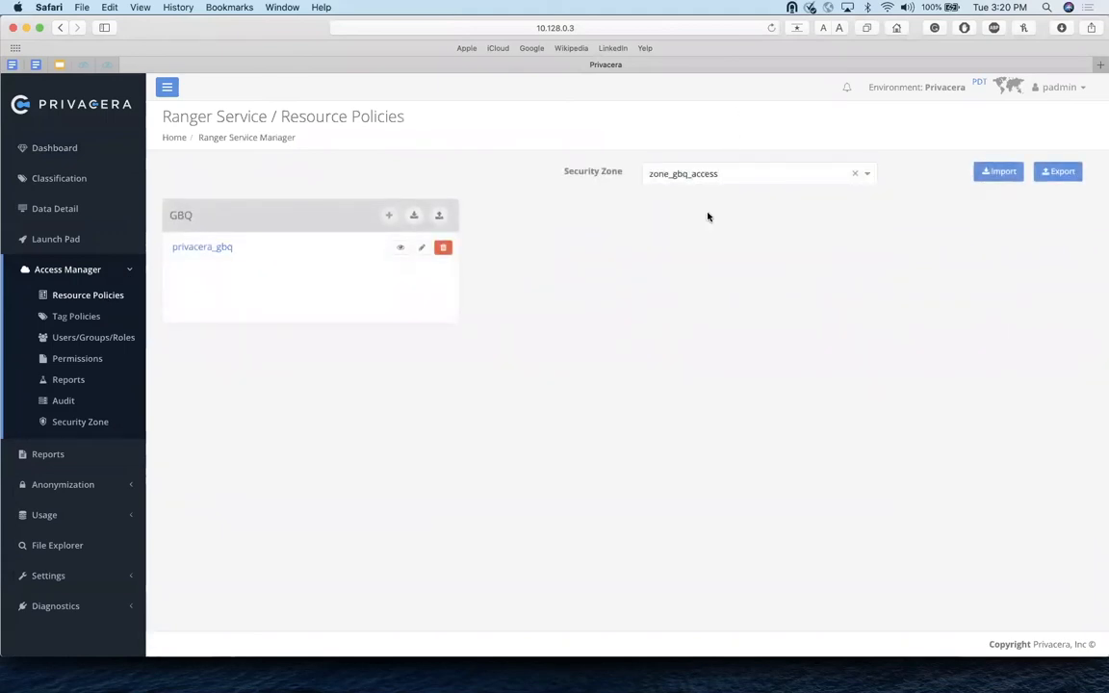
{"action": "left_click", "coordinate": [229, 249]}
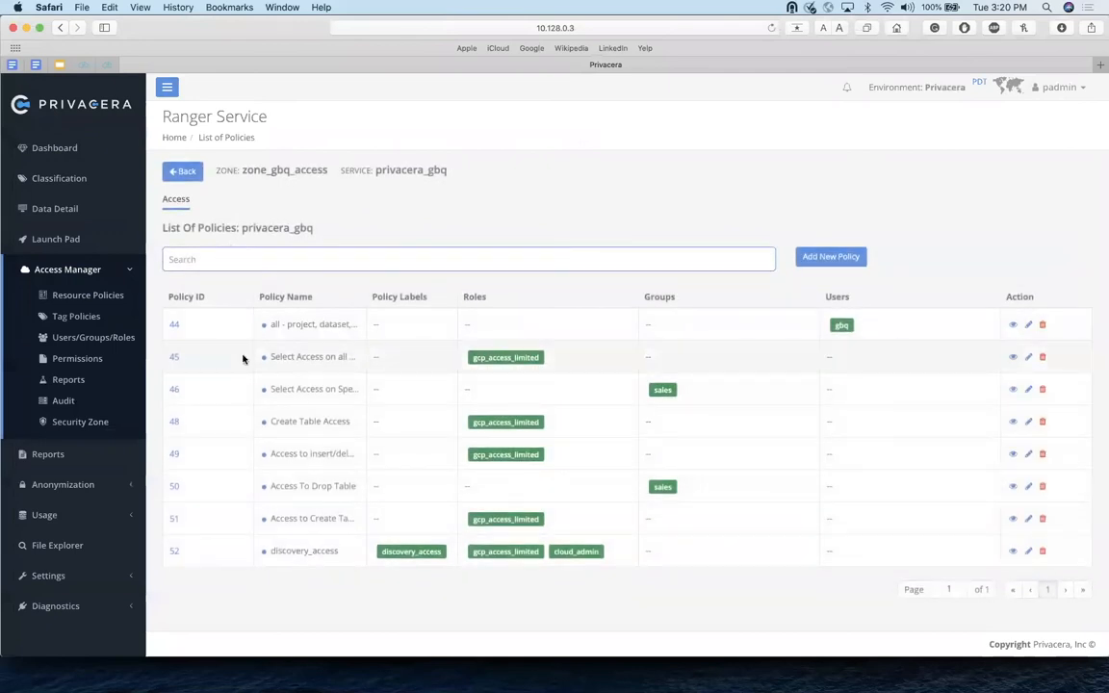
- Examine the resources, role and permissions of the Select Access on all Columns of Sales Data policy
{"action": "left_click", "coordinate": [175, 357]}
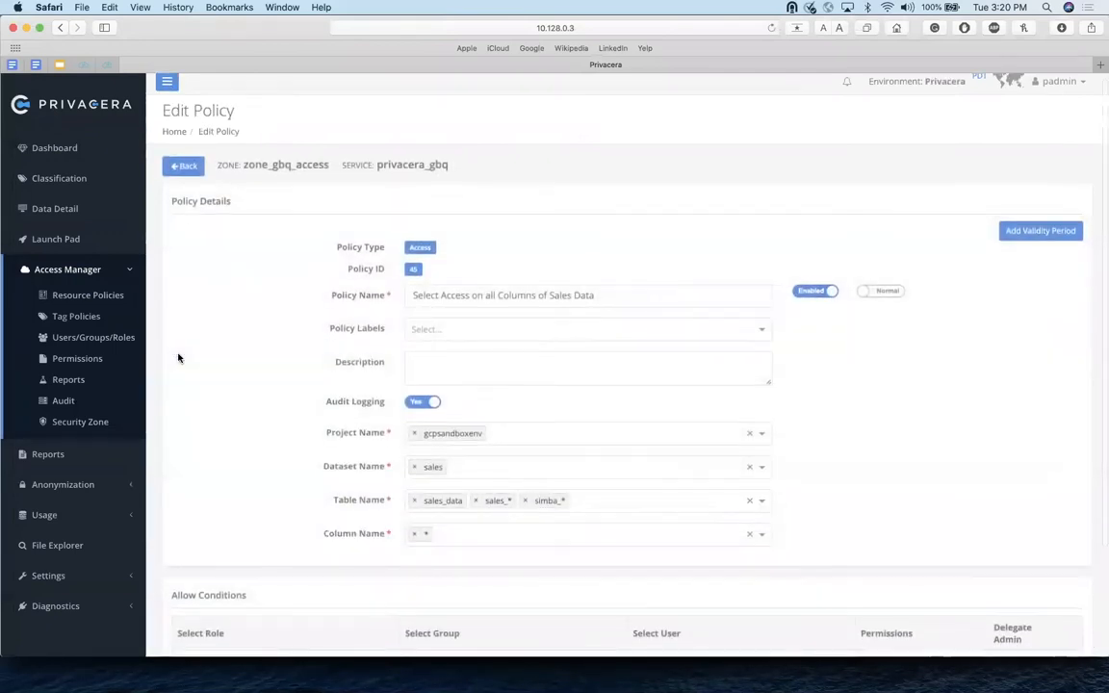
{"action": "scroll", "coordinate": [221, 376], "scroll_direction": "down", "scroll_amount": 1}
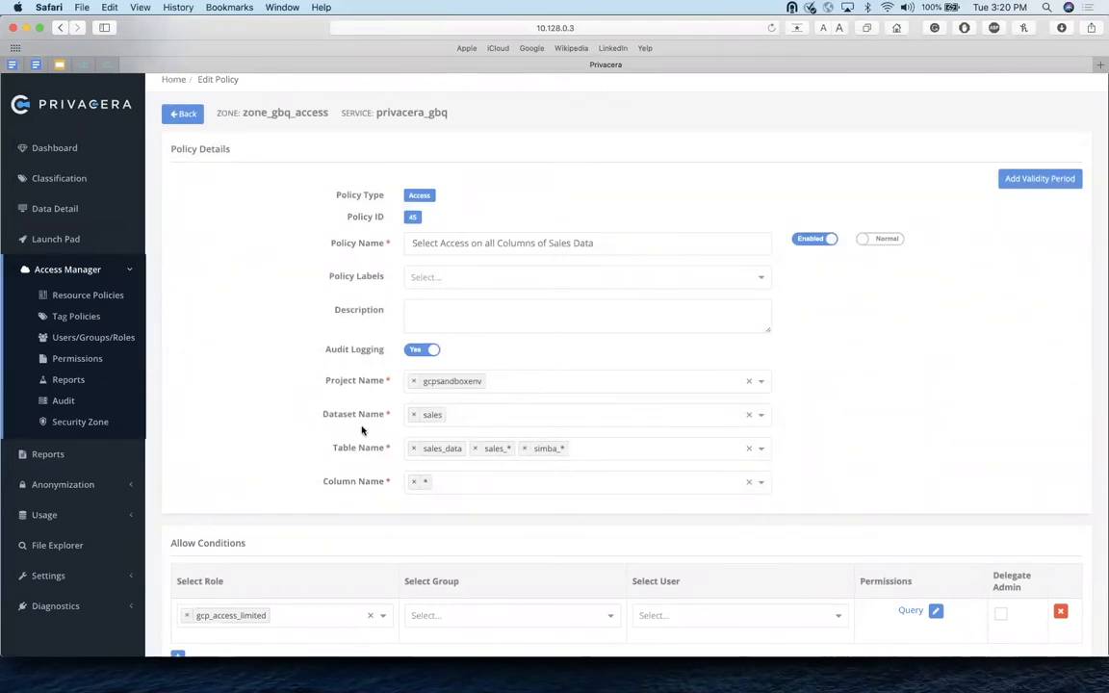
{"action": "scroll", "coordinate": [381, 424], "scroll_direction": "down", "scroll_amount": 1}
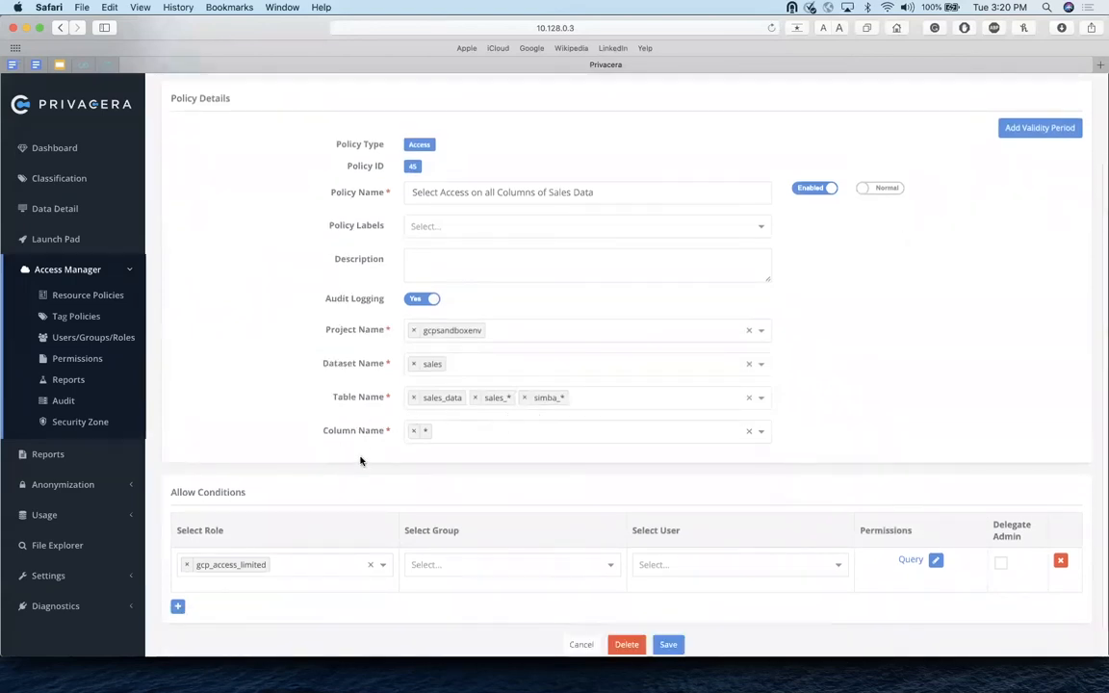
{"action": "scroll", "coordinate": [359, 459], "scroll_direction": "down", "scroll_amount": 1}
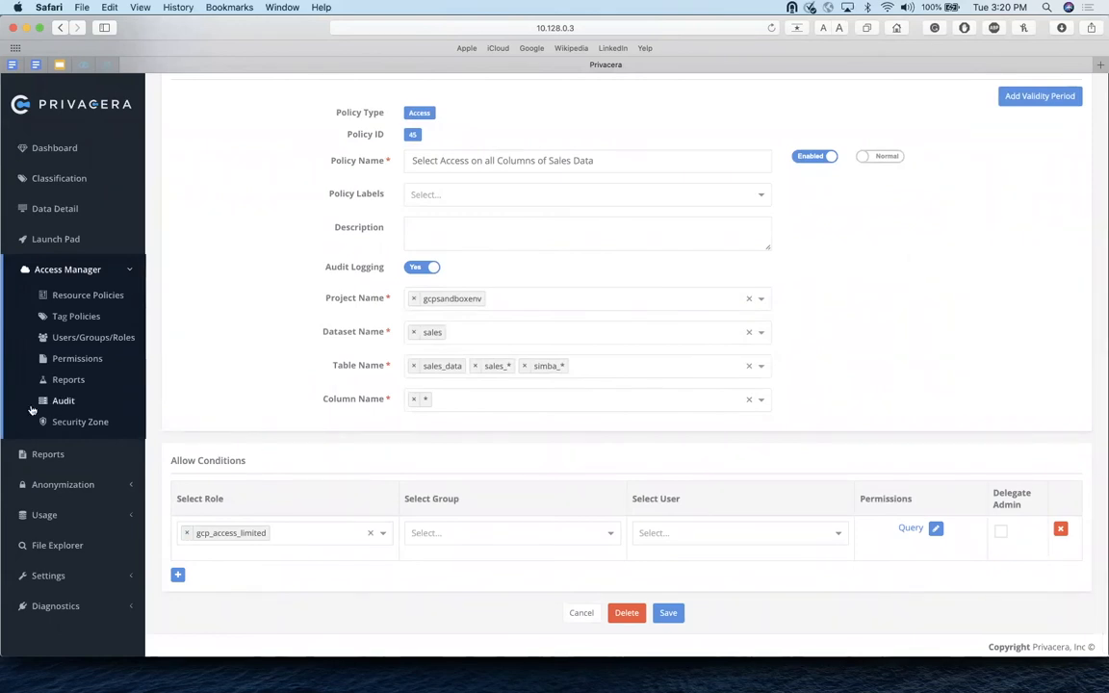
- Switch to SQL Workbench/J and inspect the extended properties of the gbq connection profile, widening the dialog and the value column
{"action": "mouse_move", "coordinate": [8, 391]}
{"action": "left_click", "coordinate": [11, 535]}
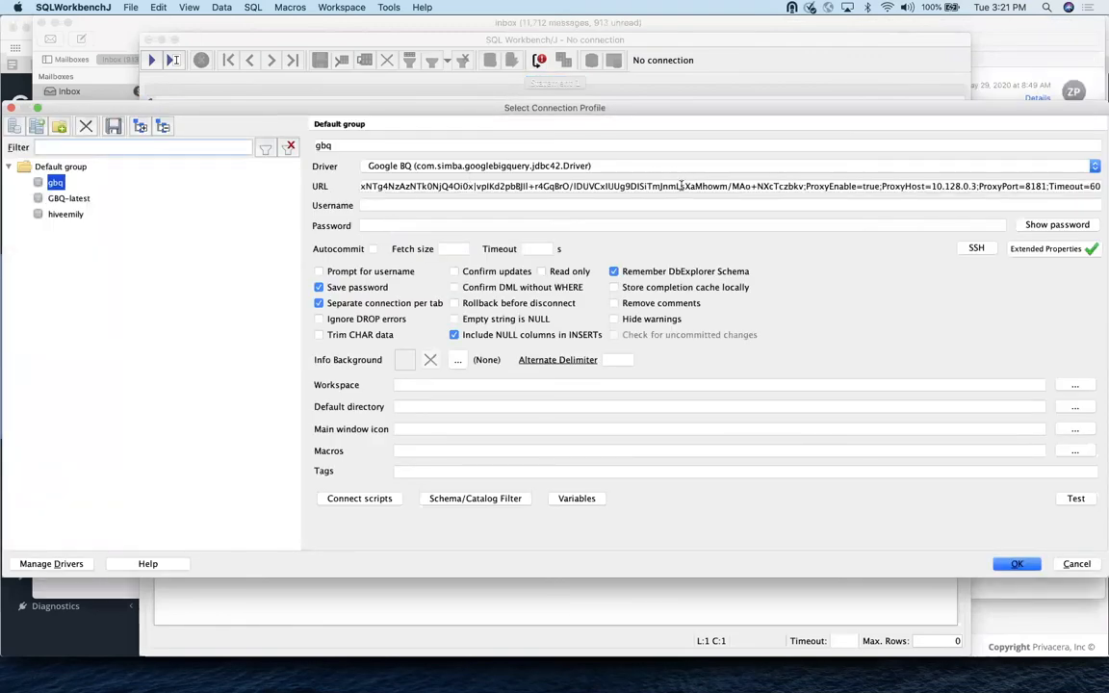
{"action": "left_click", "coordinate": [1046, 248]}
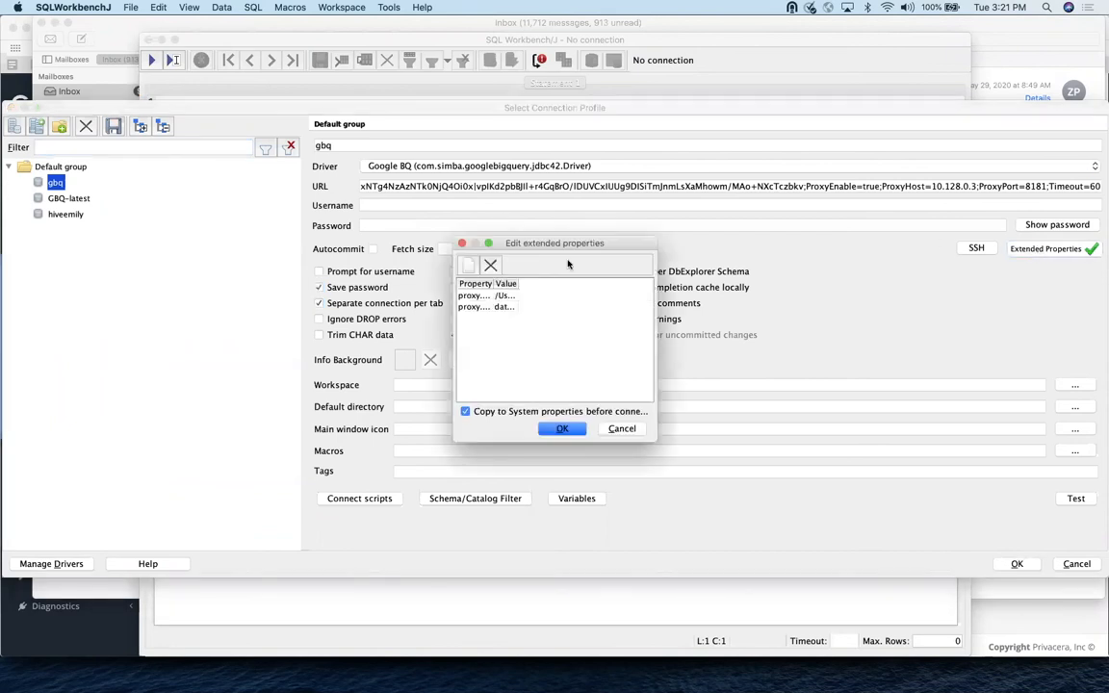
{"action": "left_click_drag", "start_coordinate": [655, 440], "coordinate": [880, 406]}
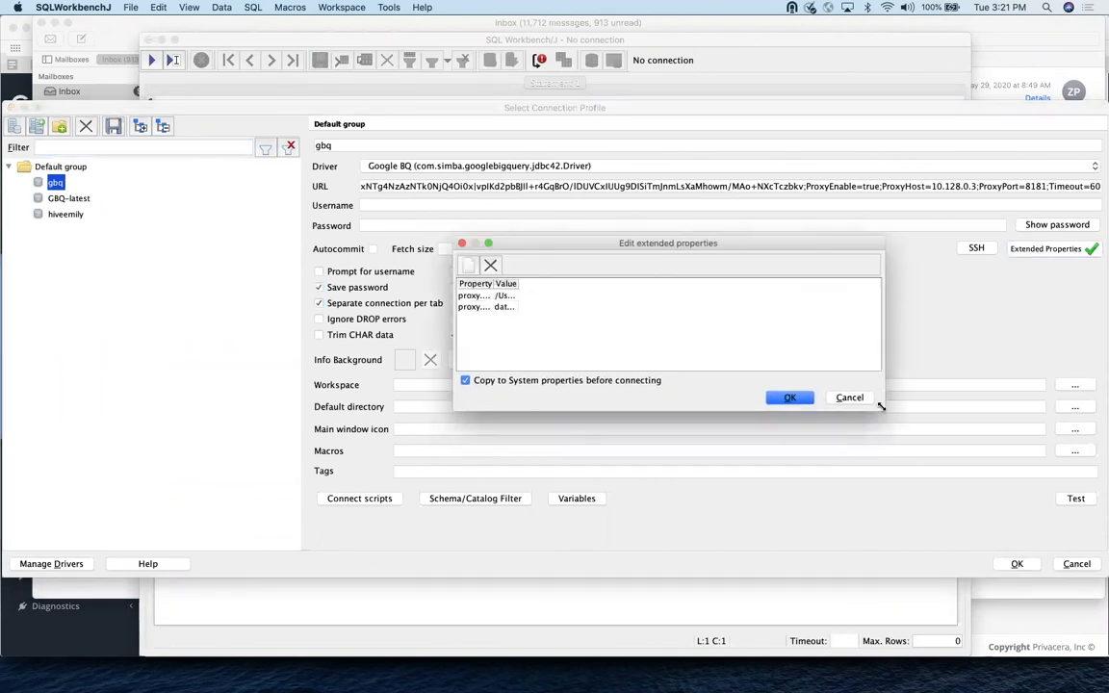
{"action": "left_click_drag", "start_coordinate": [516, 284], "coordinate": [718, 282]}
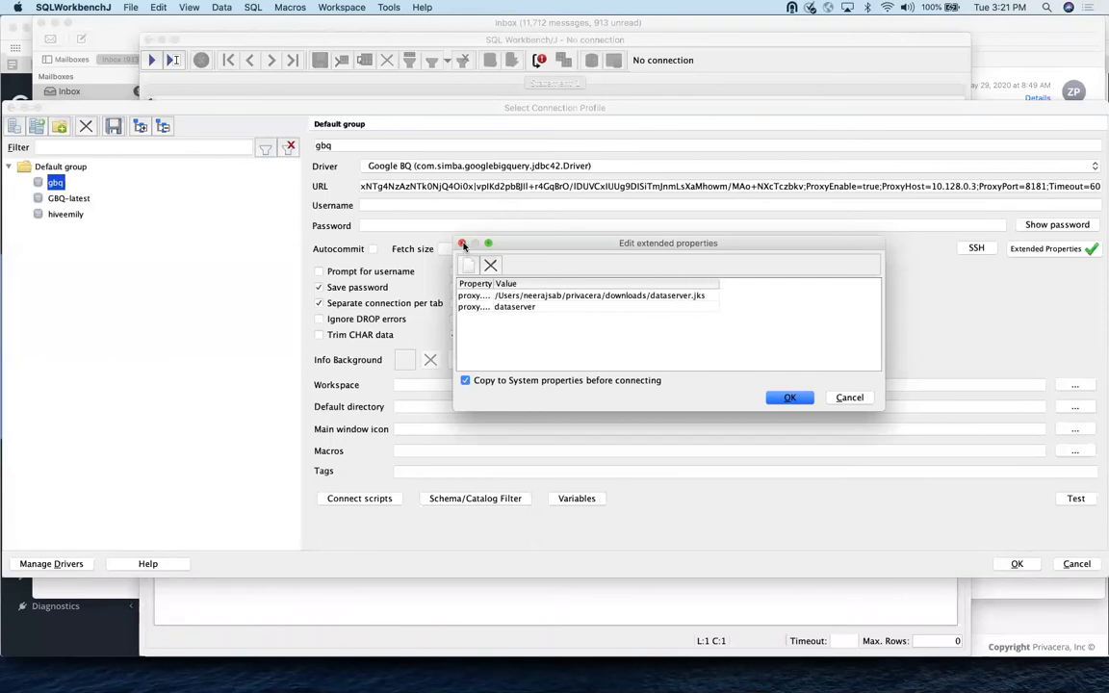
{"action": "left_click", "coordinate": [463, 244]}
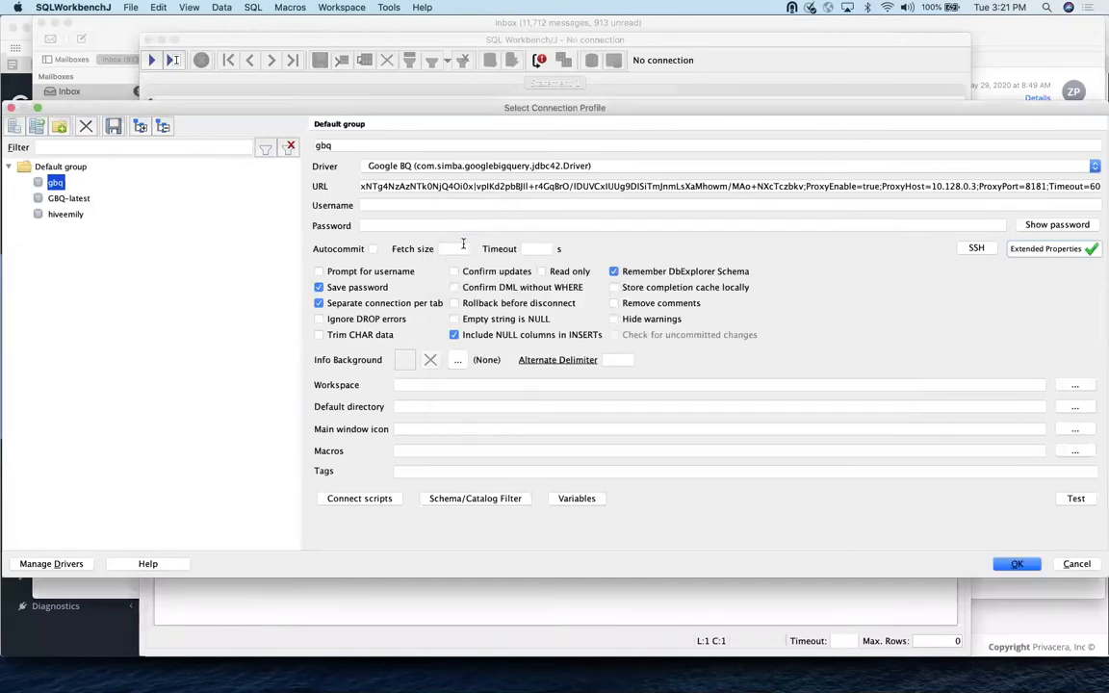
- Connect with the gbq profile and run the select * from sales.sales_data query
{"action": "left_click", "coordinate": [1024, 564]}
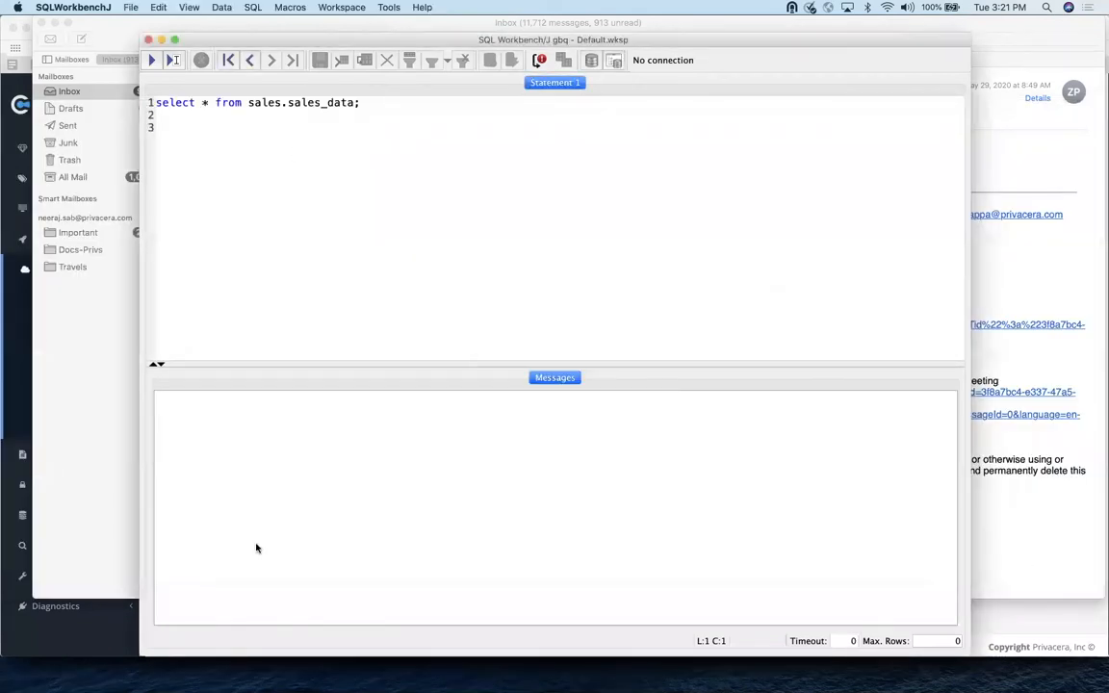
{"action": "triple_click", "coordinate": [257, 102]}
{"action": "left_click", "coordinate": [256, 162]}
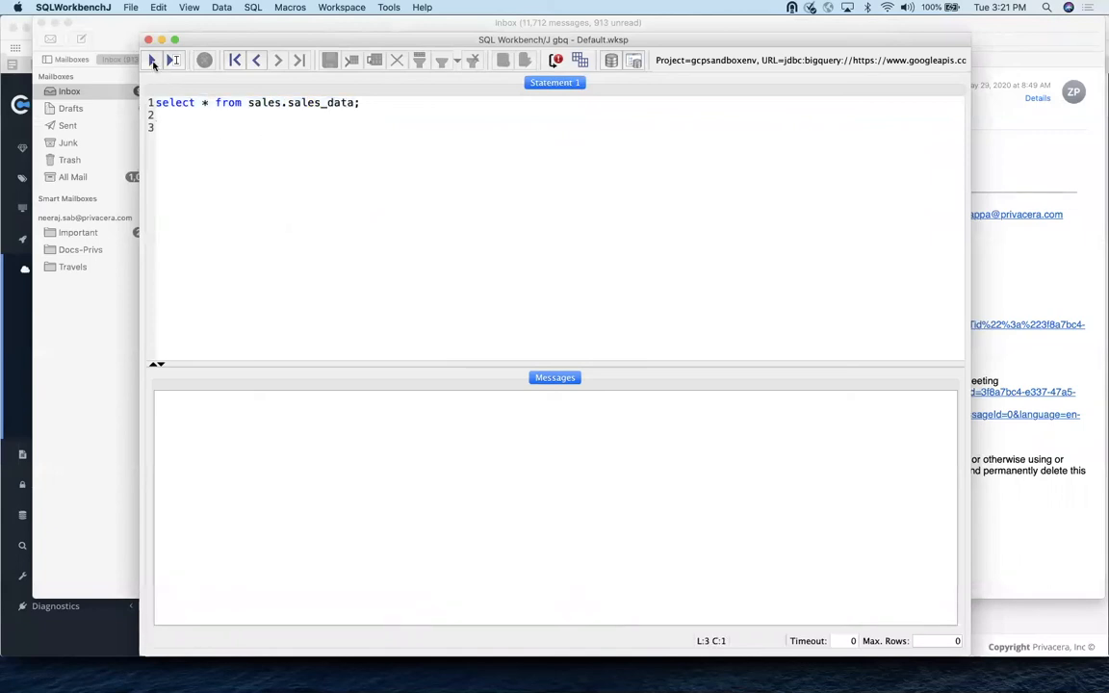
{"action": "left_click", "coordinate": [152, 60]}
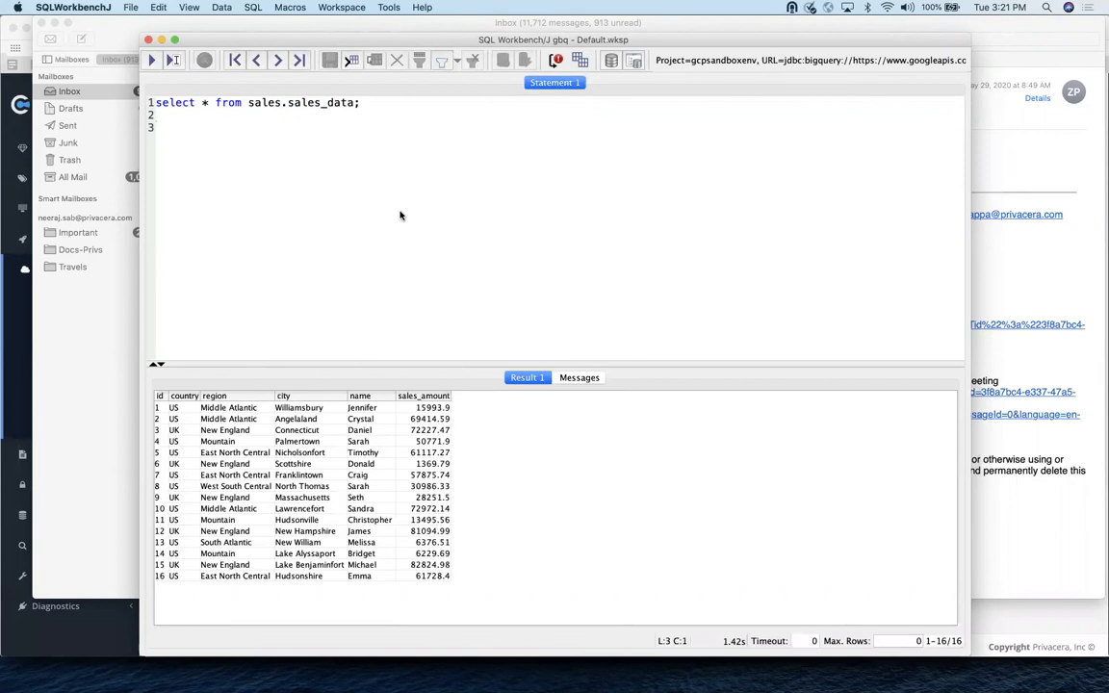
- Switch to Privacera in Safari and examine the access audit entry for the sales_data query, including its zone name
{"action": "key", "text": "super+Tab"}
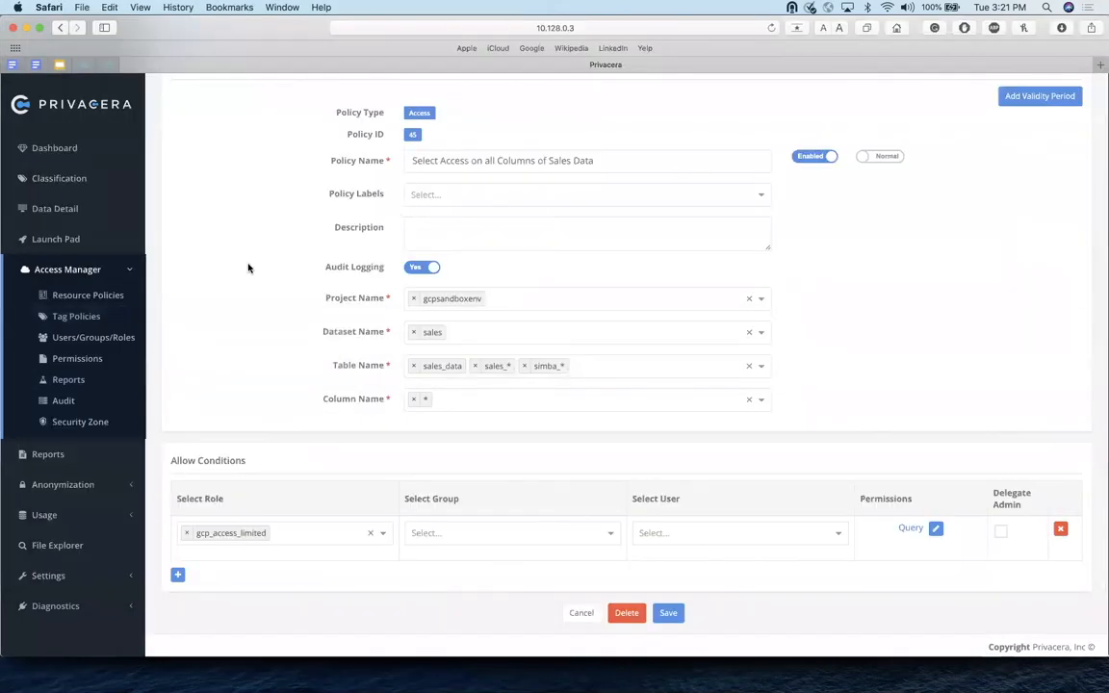
{"action": "left_click", "coordinate": [66, 401]}
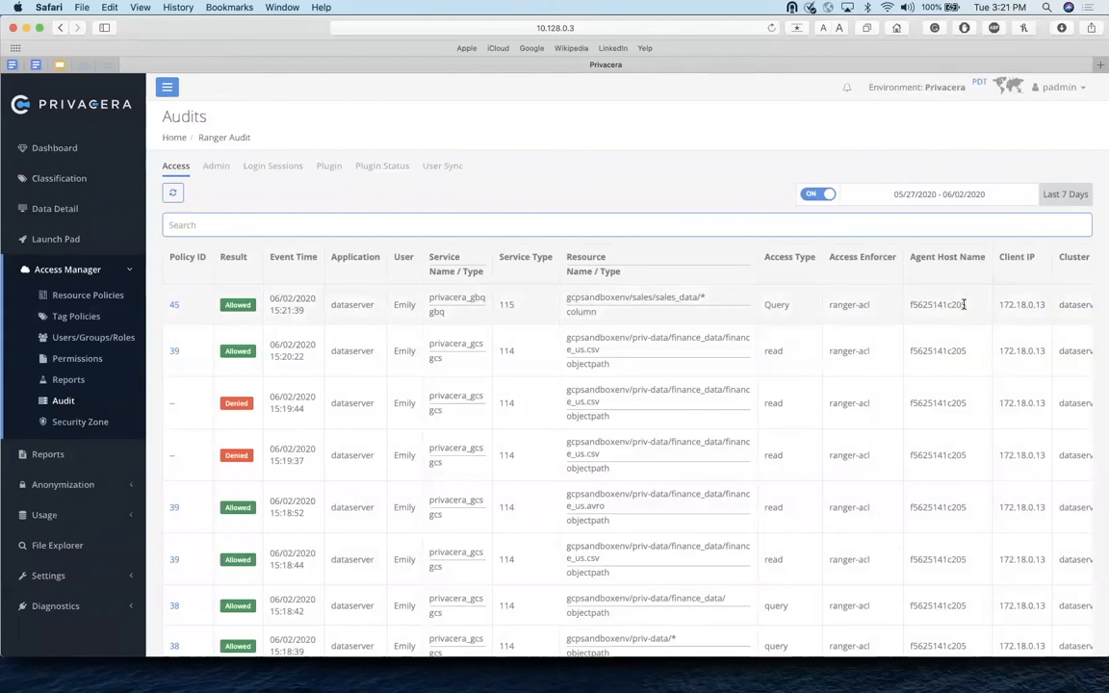
{"action": "scroll", "coordinate": [962, 304], "scroll_direction": "right", "scroll_amount": 5}
{"action": "scroll", "coordinate": [962, 304], "scroll_direction": "left", "scroll_amount": 3}
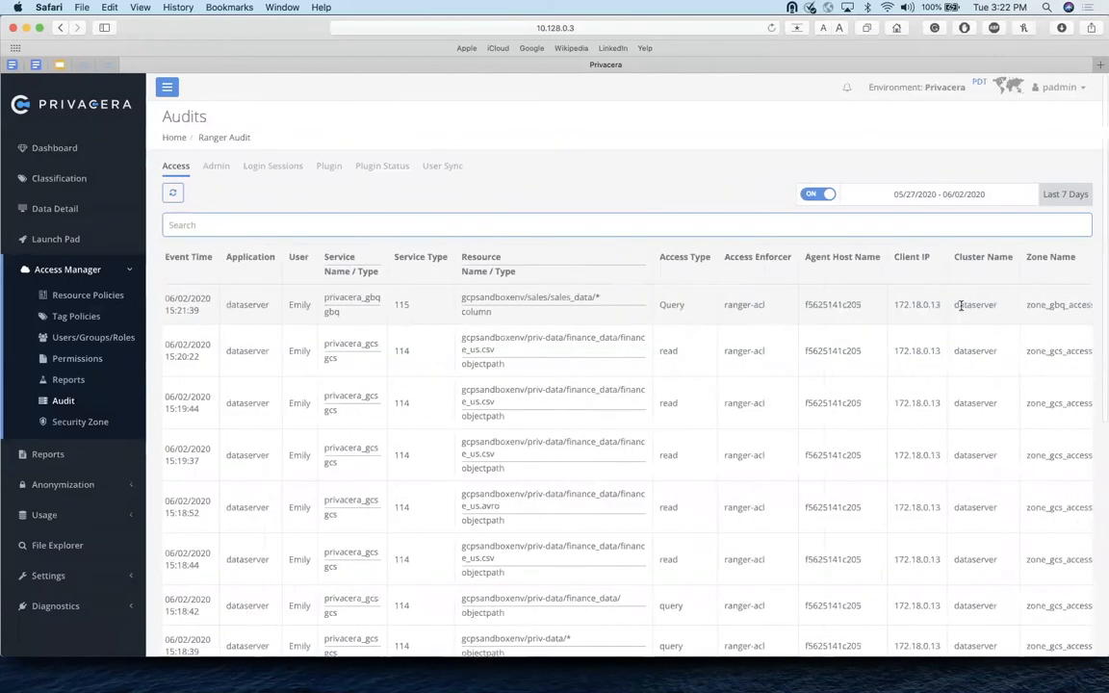
{"action": "scroll", "coordinate": [481, 322], "scroll_direction": "left", "scroll_amount": 3}
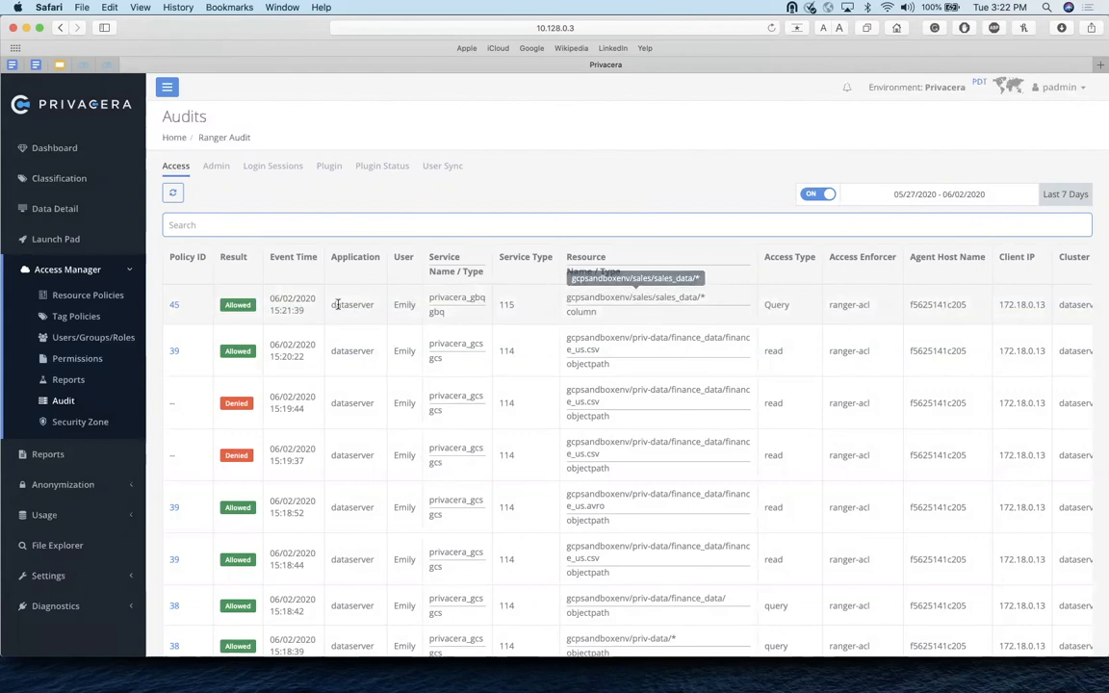
- Disable the Select Access on all Columns of Sales Data policy in the privacera_gbq service and save it
{"action": "left_click", "coordinate": [85, 298]}
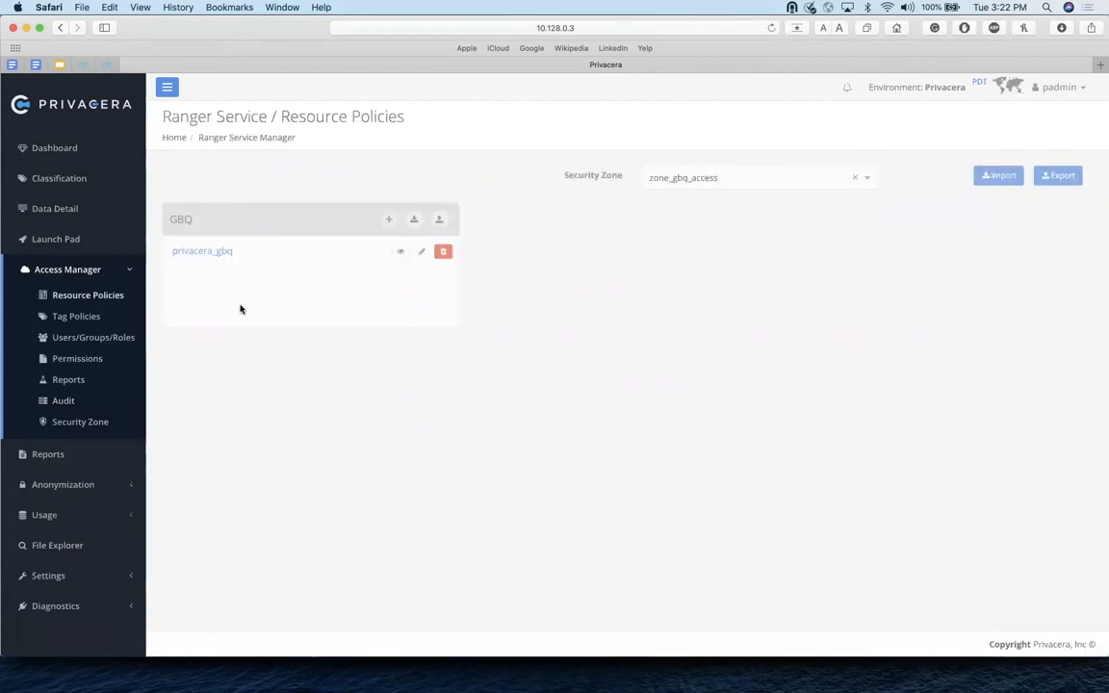
{"action": "left_click", "coordinate": [218, 249]}
{"action": "left_click", "coordinate": [174, 358]}
{"action": "left_click", "coordinate": [817, 297]}
{"action": "scroll", "coordinate": [817, 303], "scroll_direction": "down", "scroll_amount": 3}
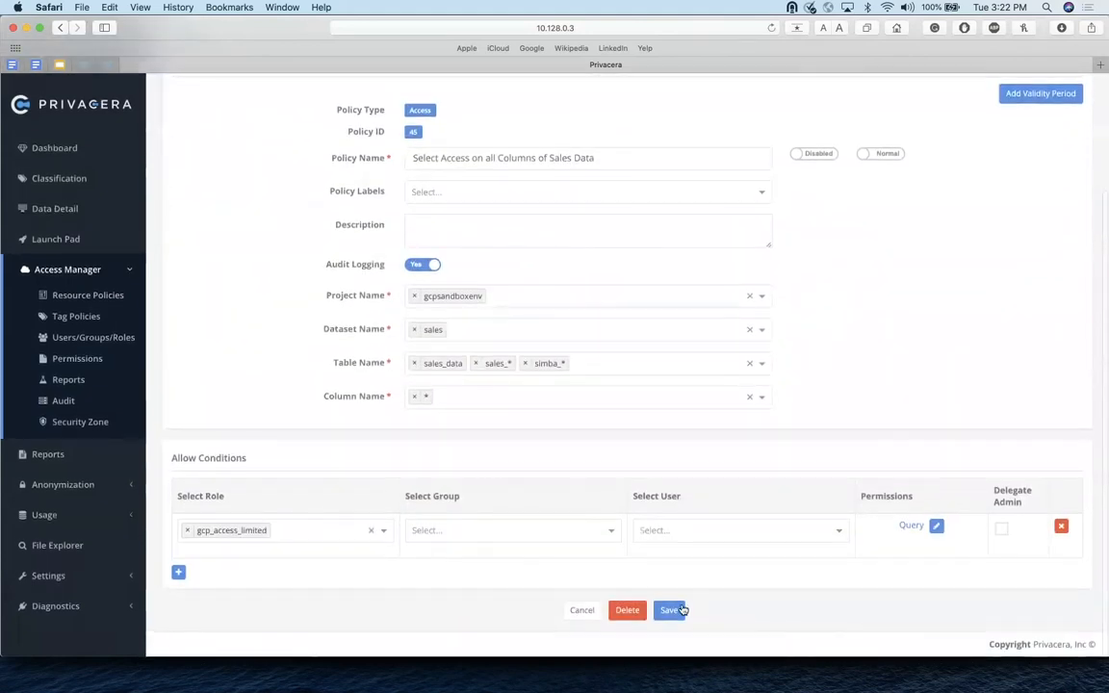
{"action": "left_click", "coordinate": [668, 608]}
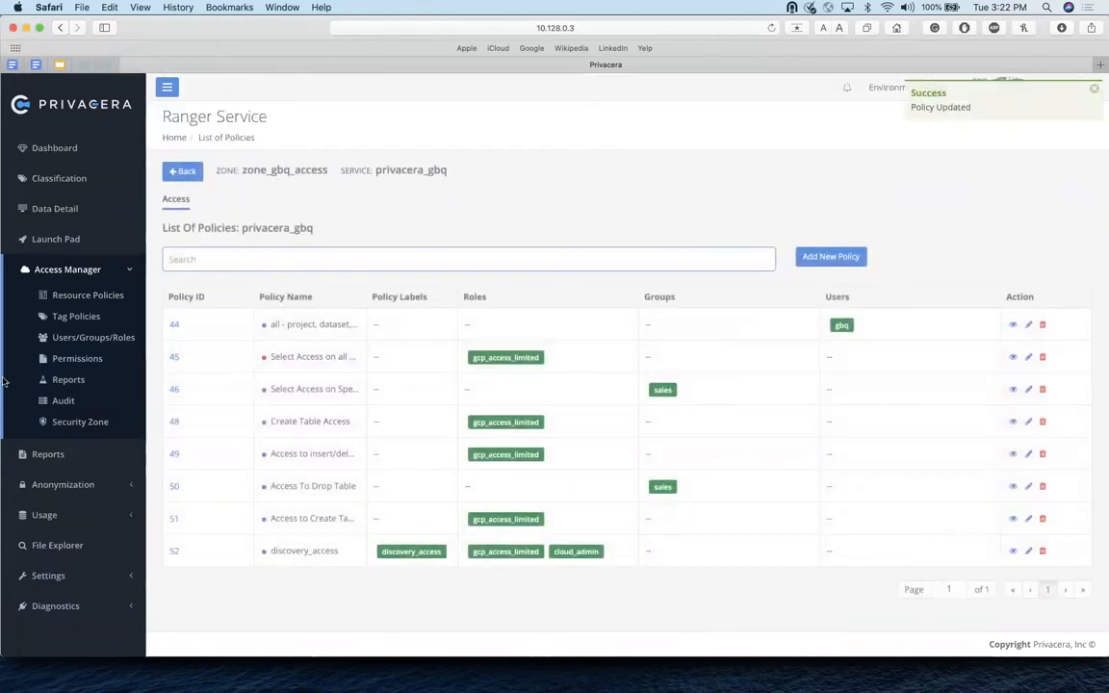
- Rerun the sales.sales_data query in SQL Workbench/J, and return to Privacera to review its entry in the access audits
{"action": "left_click", "coordinate": [14, 533]}
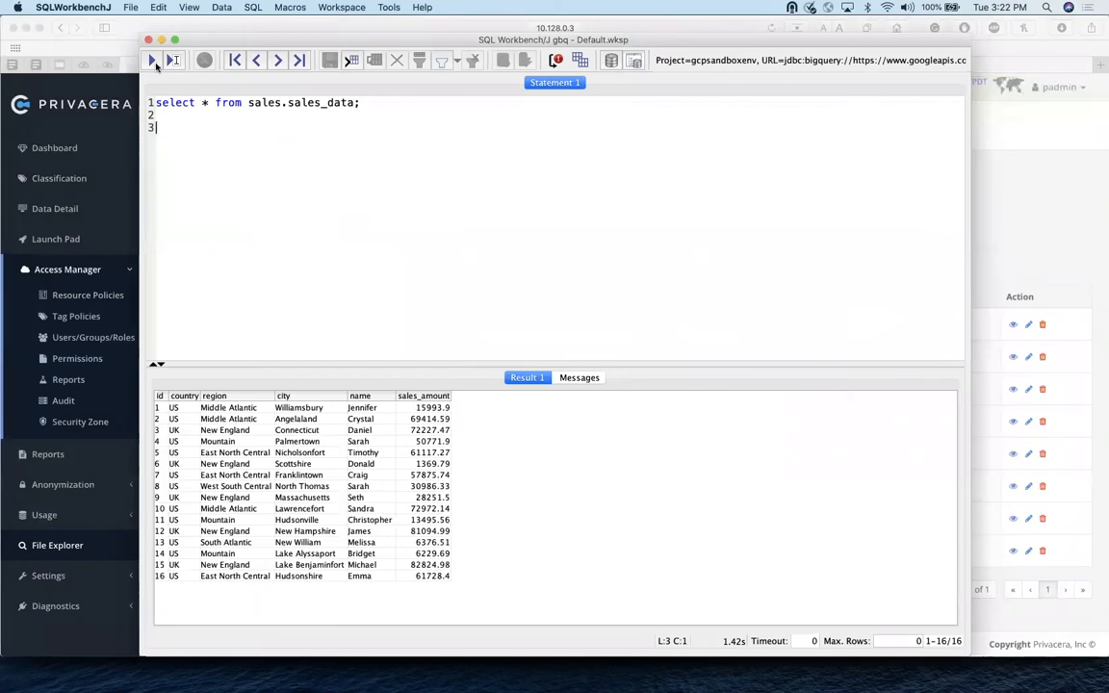
{"action": "left_click", "coordinate": [151, 60]}
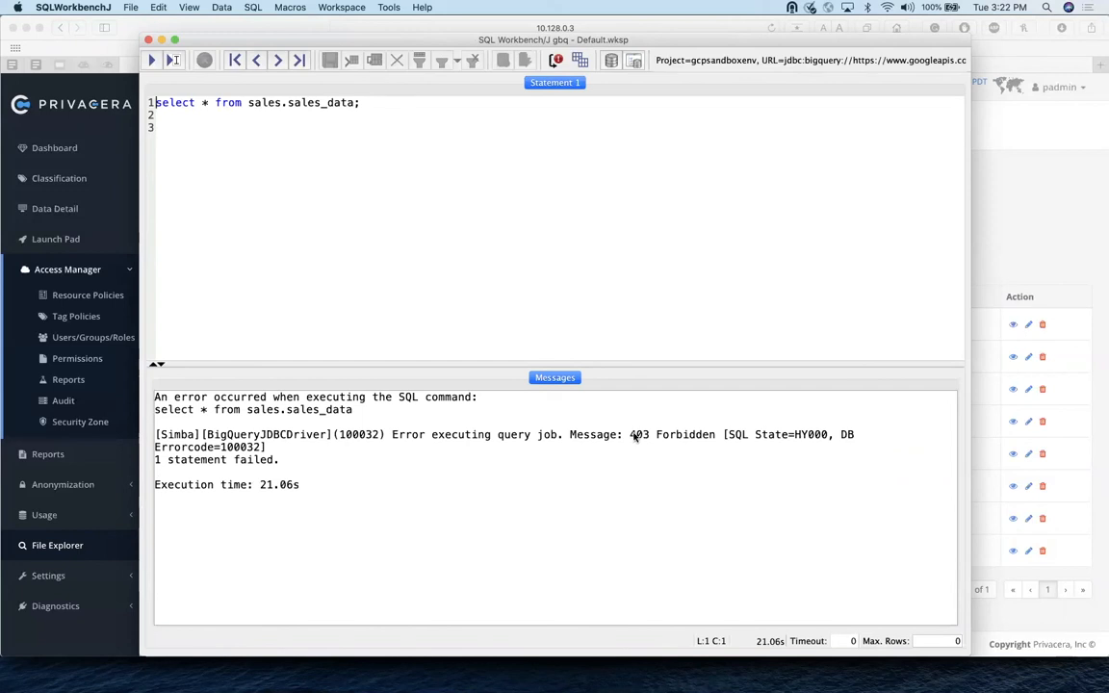
{"action": "left_click", "coordinate": [89, 273]}
{"action": "left_click", "coordinate": [66, 403]}
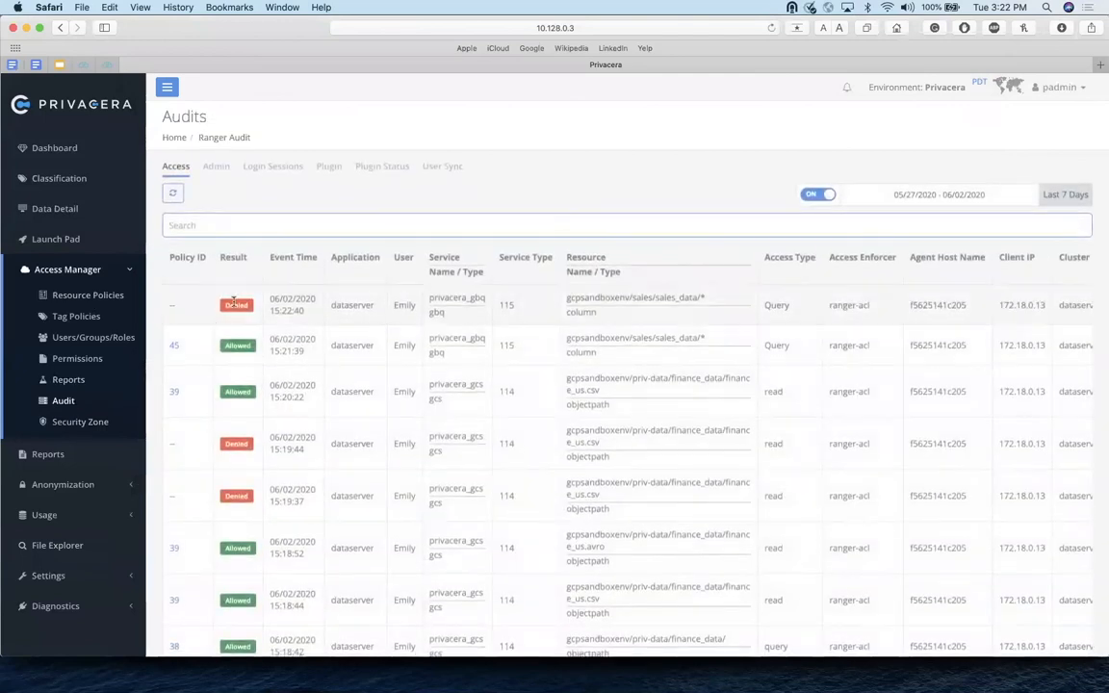
- Re-enable the Select Access on all Columns of Sales Data policy in the privacera_gbq service and save it
{"action": "left_click", "coordinate": [86, 294]}
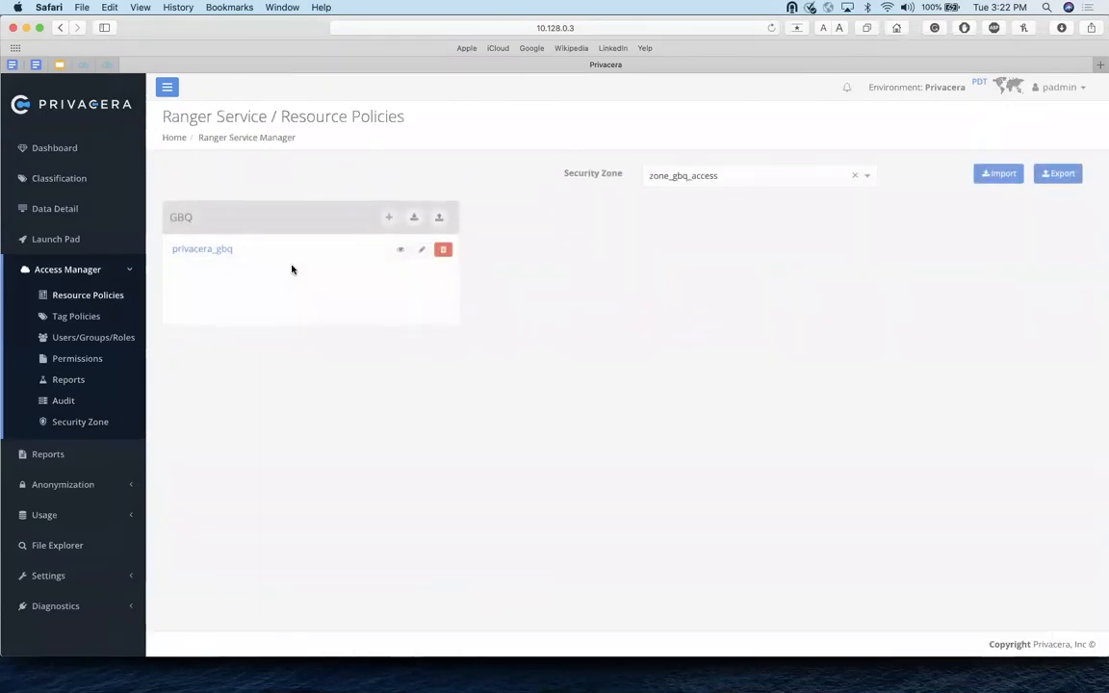
{"action": "left_click", "coordinate": [221, 249]}
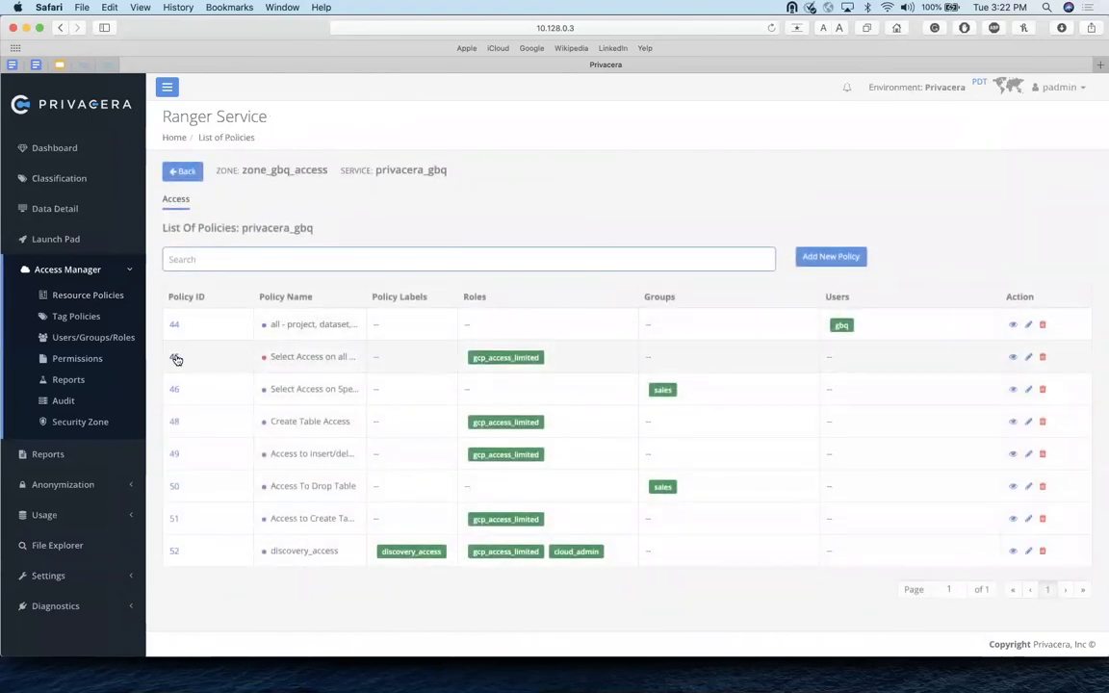
{"action": "left_click", "coordinate": [177, 359]}
{"action": "left_click", "coordinate": [826, 299]}
{"action": "scroll", "coordinate": [828, 304], "scroll_direction": "down", "scroll_amount": 5}
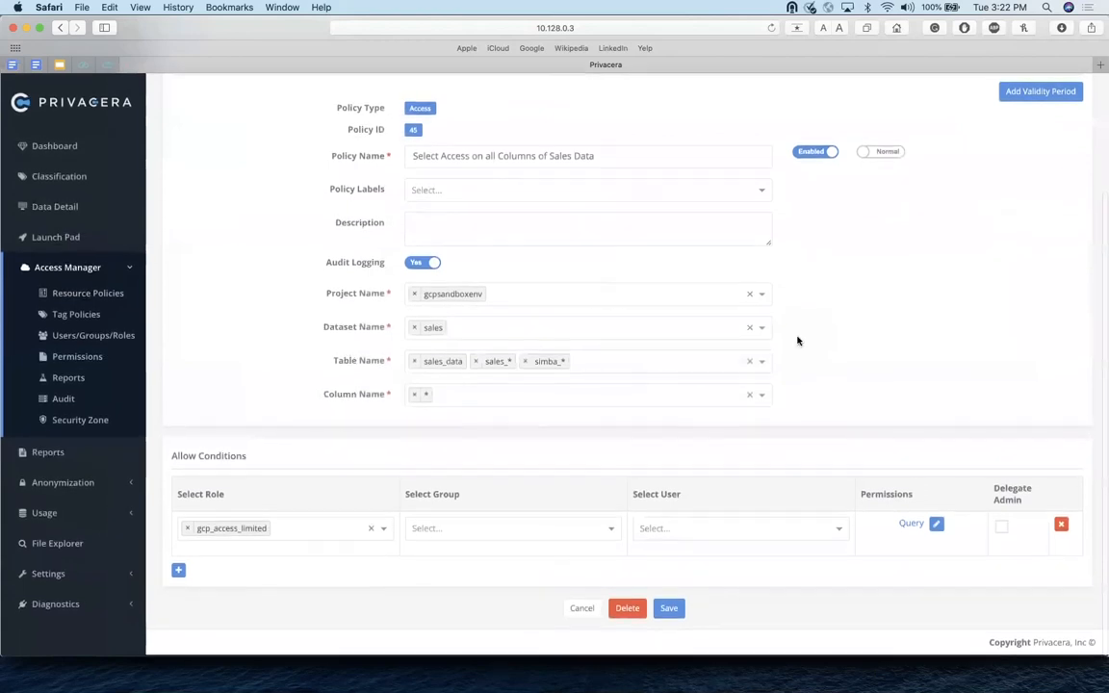
{"action": "left_click", "coordinate": [674, 620]}
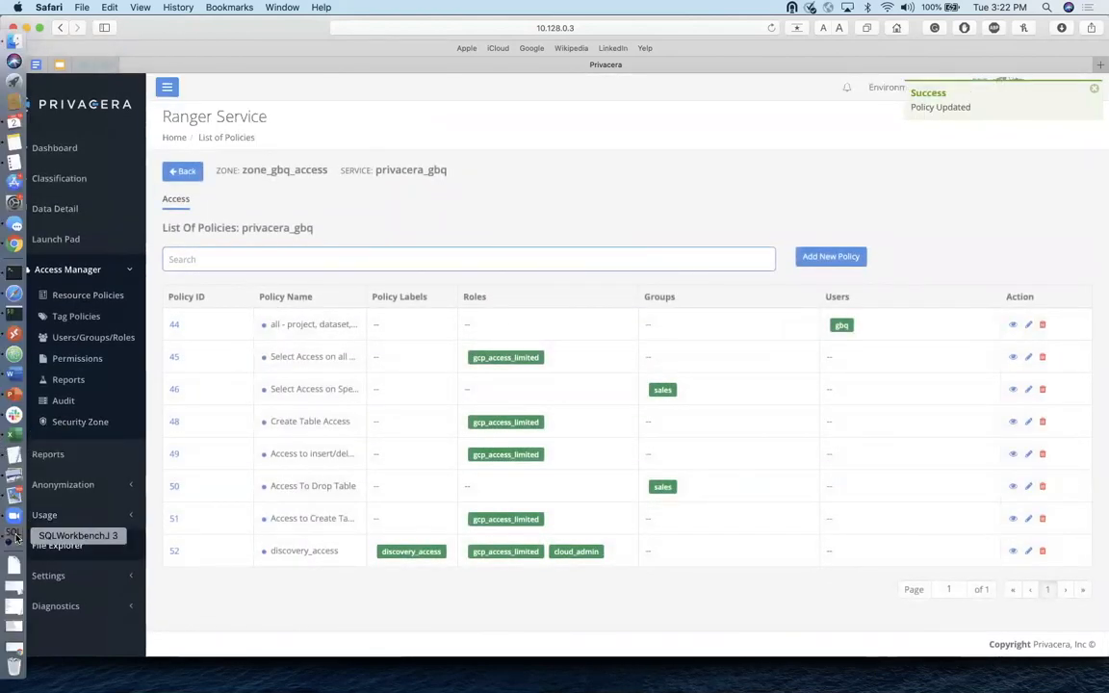
- Switch to SQL Workbench/J and run the select * from sales.sales_data query again with the policy enabled
{"action": "left_click", "coordinate": [11, 530]}
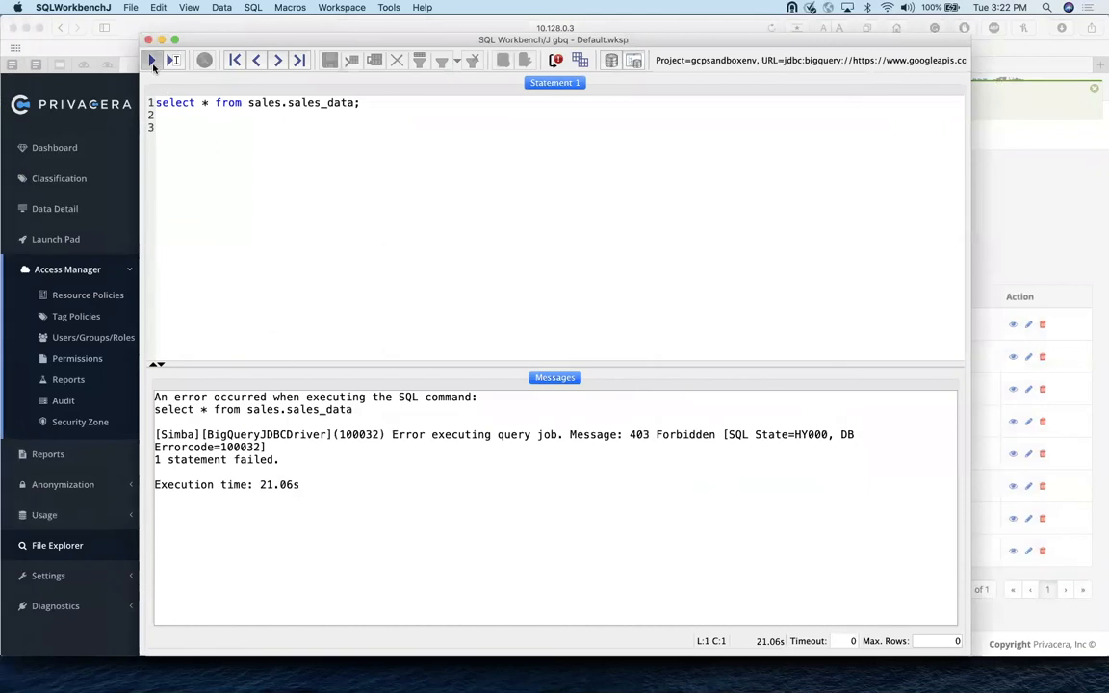
{"action": "left_click", "coordinate": [152, 62]}
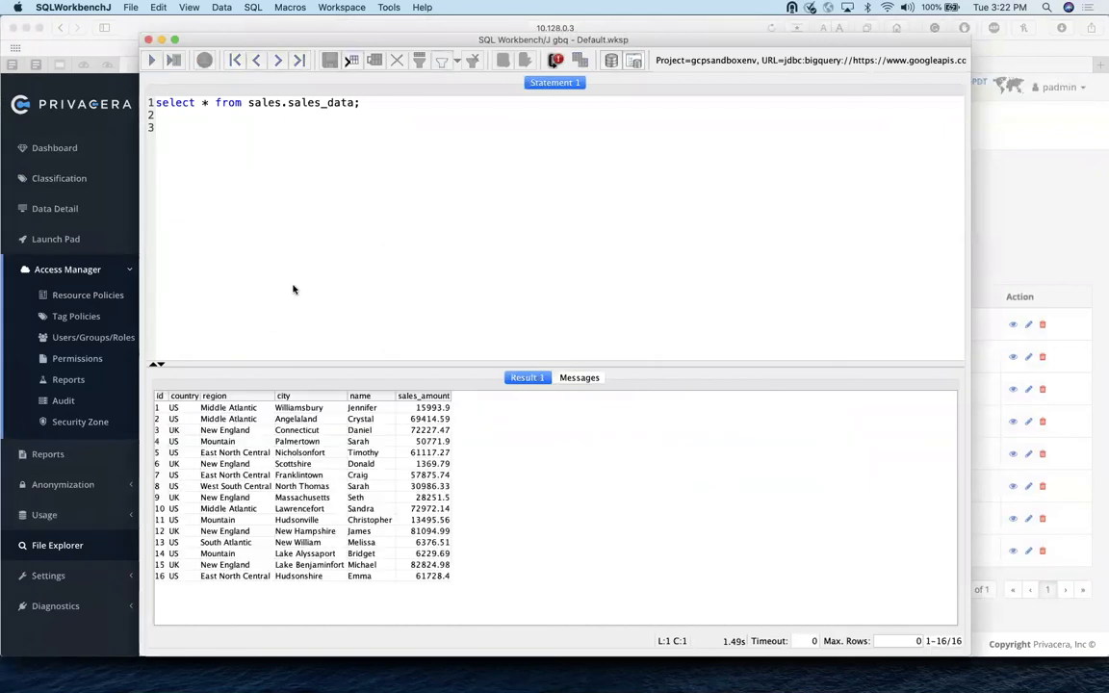